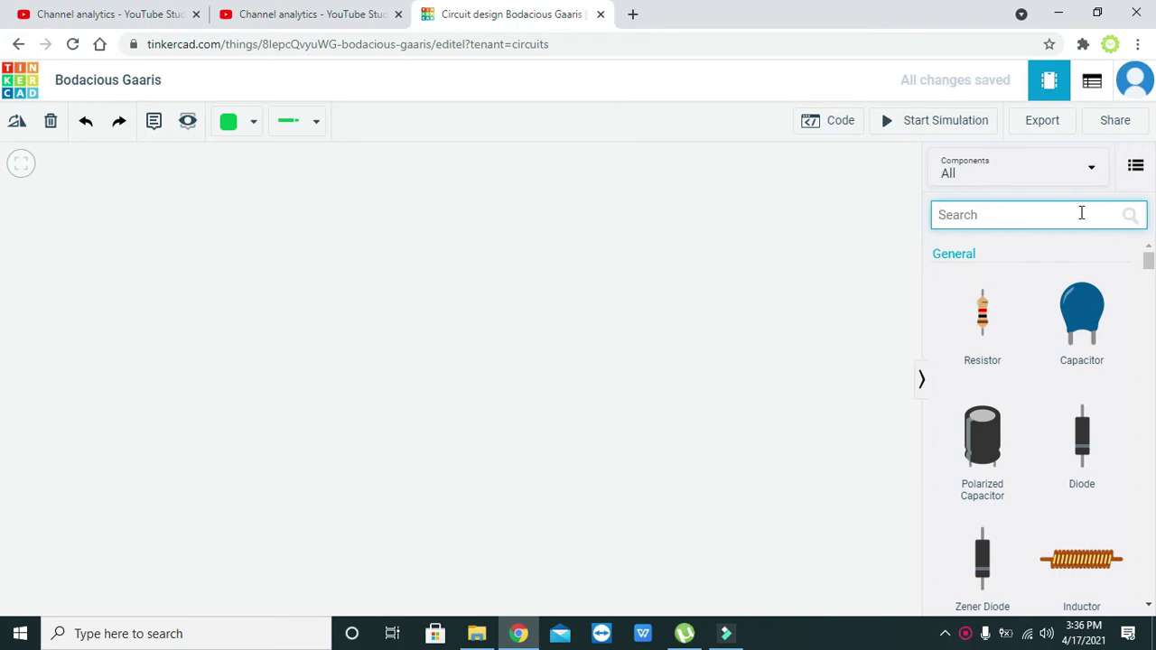
Place a 4N35 optocoupler on the canvas, rotated 90° and nudged slightly right
{"action": "left_click", "coordinate": [1081, 213]}
{"action": "type", "text": "4n35"}
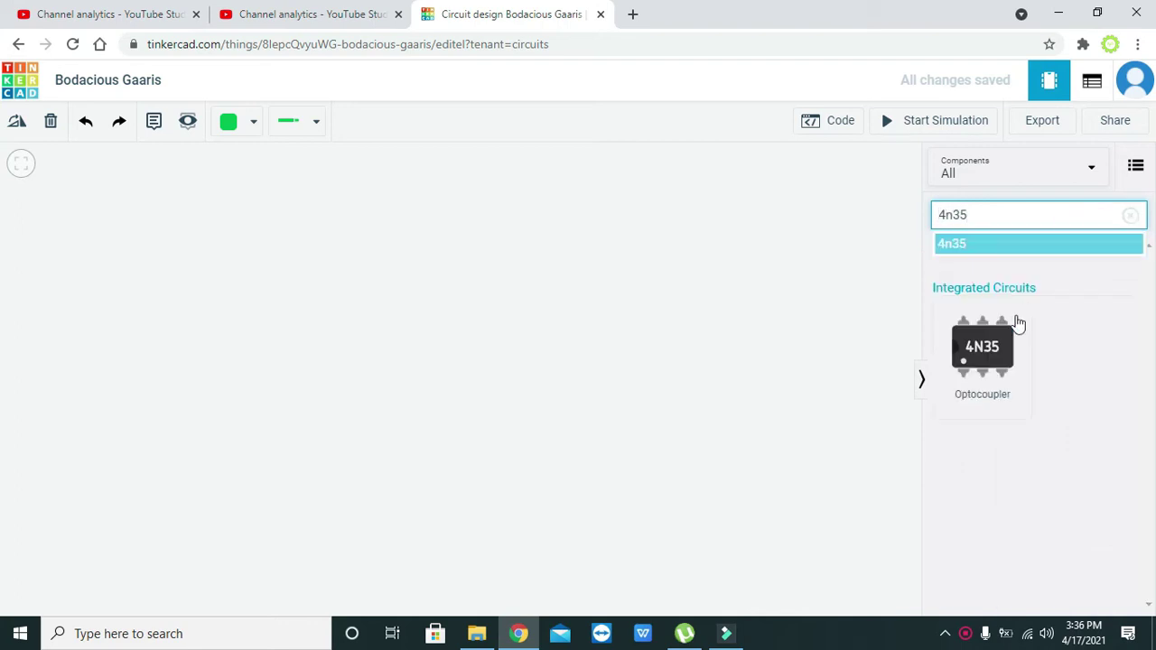
{"action": "left_click_drag", "start_coordinate": [960, 343], "coordinate": [412, 355]}
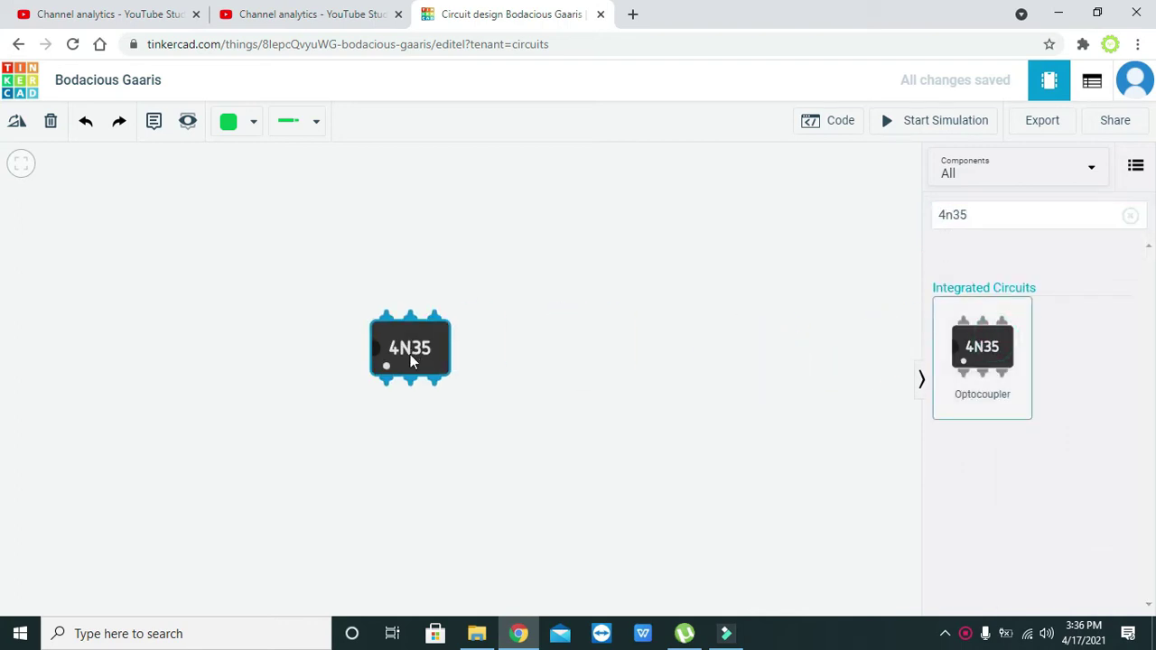
{"action": "left_click", "coordinate": [17, 122]}
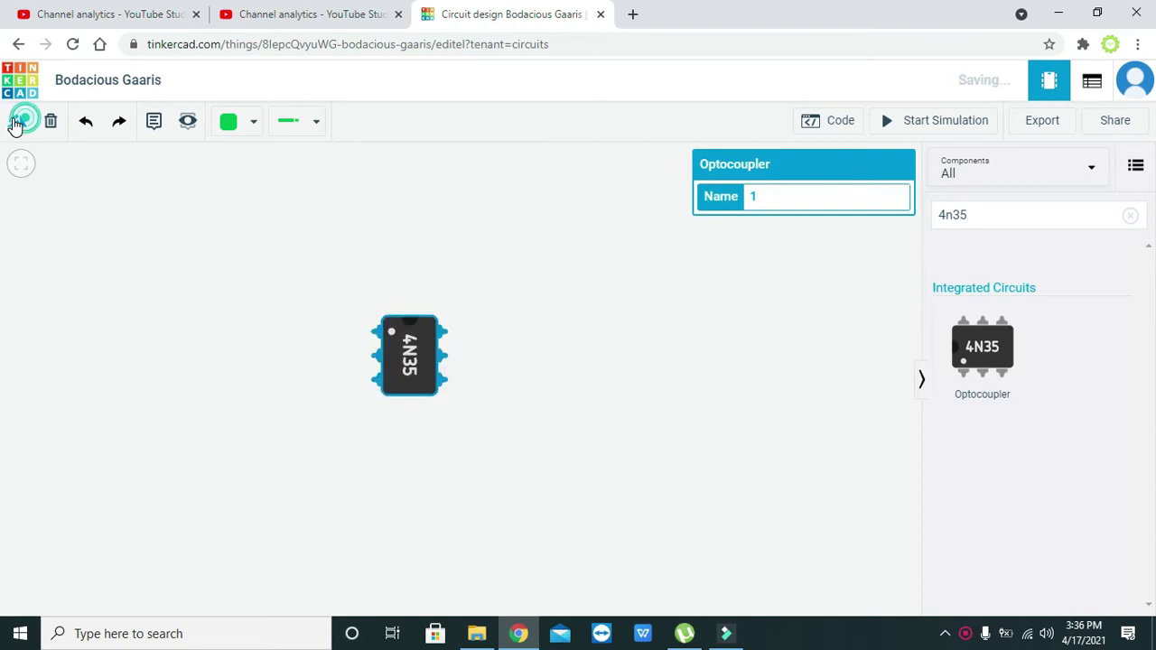
{"action": "left_click", "coordinate": [496, 344]}
{"action": "left_click_drag", "start_coordinate": [422, 352], "coordinate": [484, 351]}
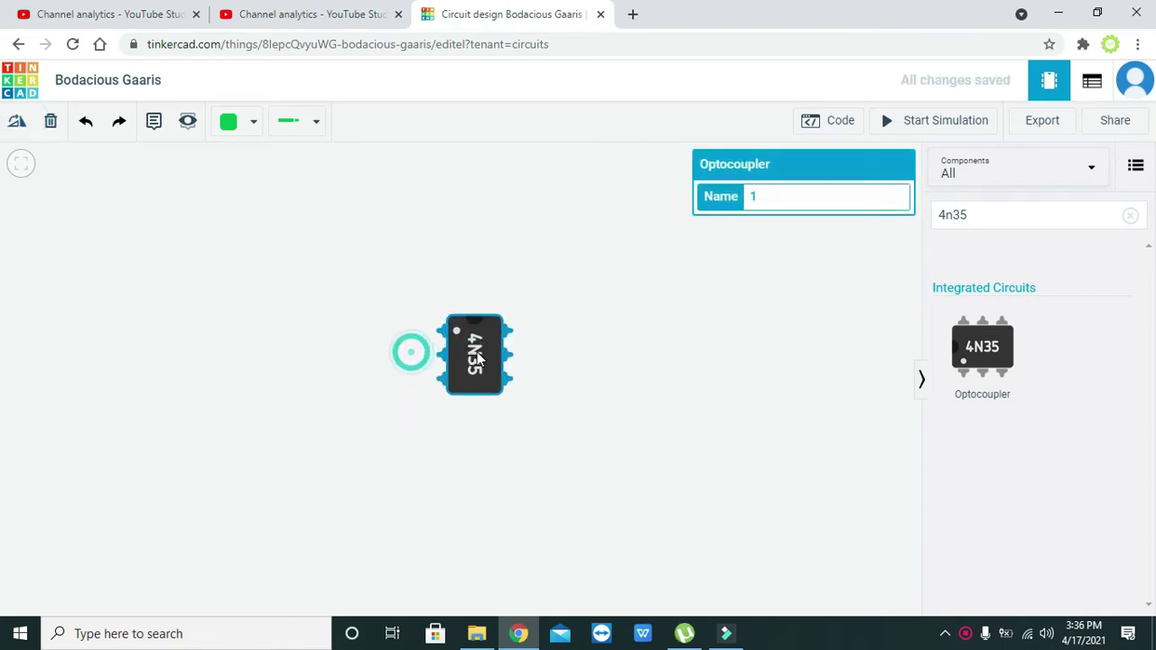
{"action": "left_click", "coordinate": [552, 386]}
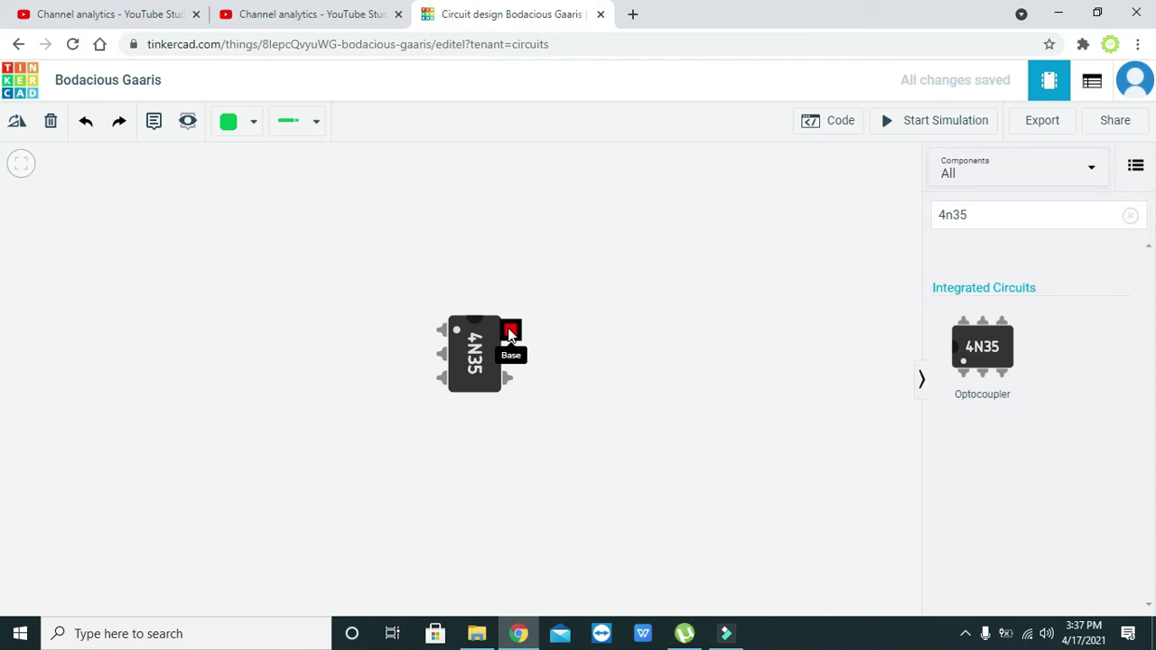
{"action": "left_click", "coordinate": [545, 341]}
Search for 'cell' and place a 3V coin cell battery left of the 4N35
{"action": "left_click", "coordinate": [1082, 213]}
{"action": "key", "text": "BackSpace"}
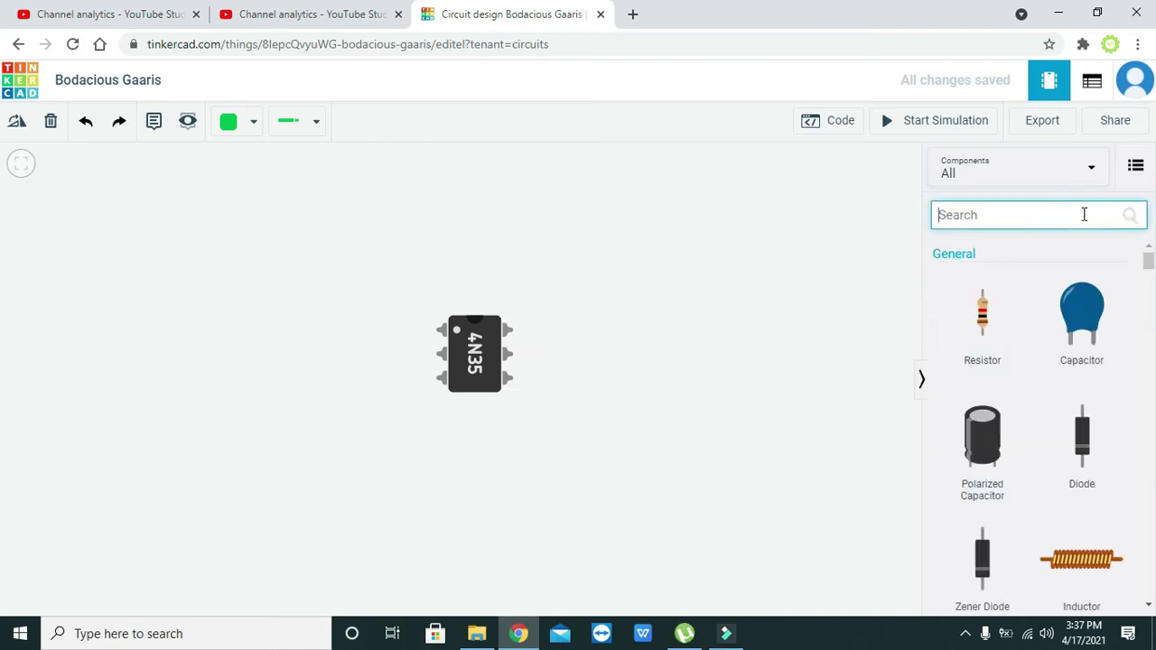
{"action": "type", "text": "3v"}
{"action": "left_click", "coordinate": [847, 224]}
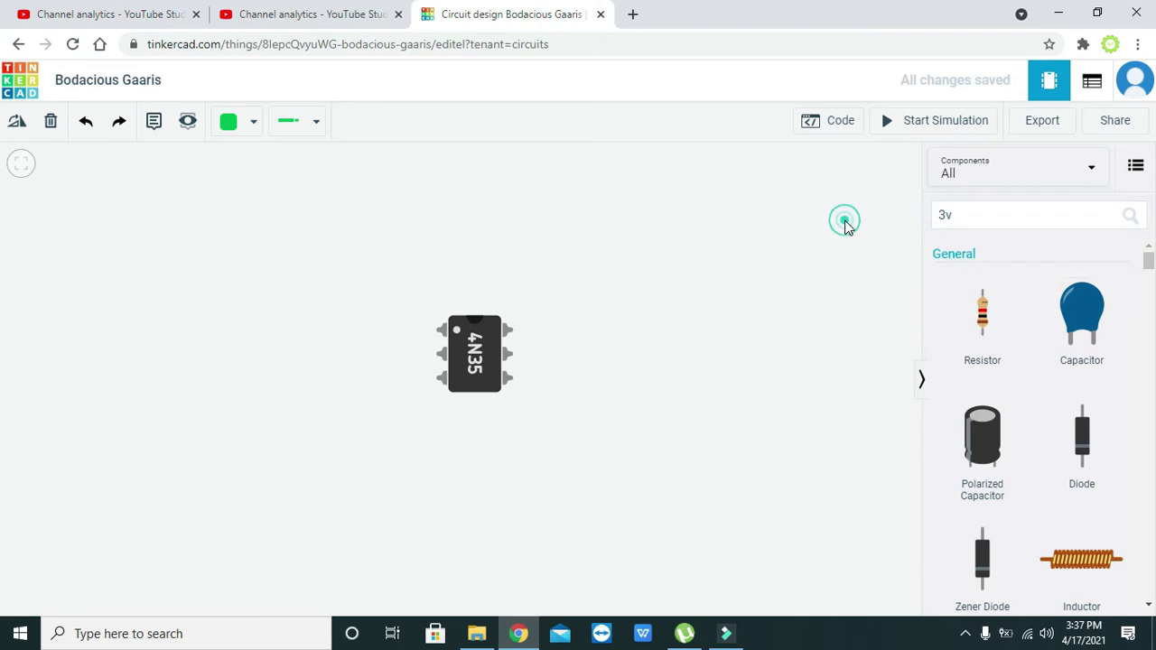
{"action": "left_click", "coordinate": [950, 217]}
{"action": "key", "text": "BackSpace"}
{"action": "key", "text": "BackSpace"}
{"action": "type", "text": "cell"}
{"action": "mouse_move", "coordinate": [982, 348]}
{"action": "left_mouse_down"}
{"action": "mouse_move", "coordinate": [582, 317]}
{"action": "mouse_move", "coordinate": [159, 367]}
{"action": "left_mouse_up"}
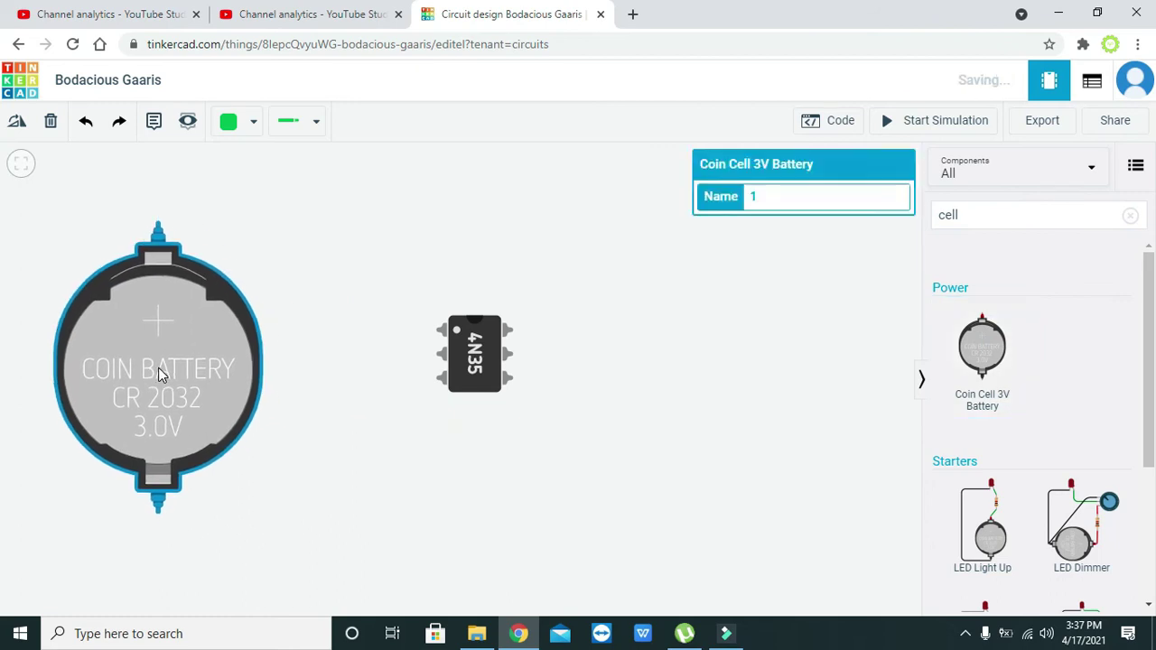
{"action": "left_click", "coordinate": [305, 359]}
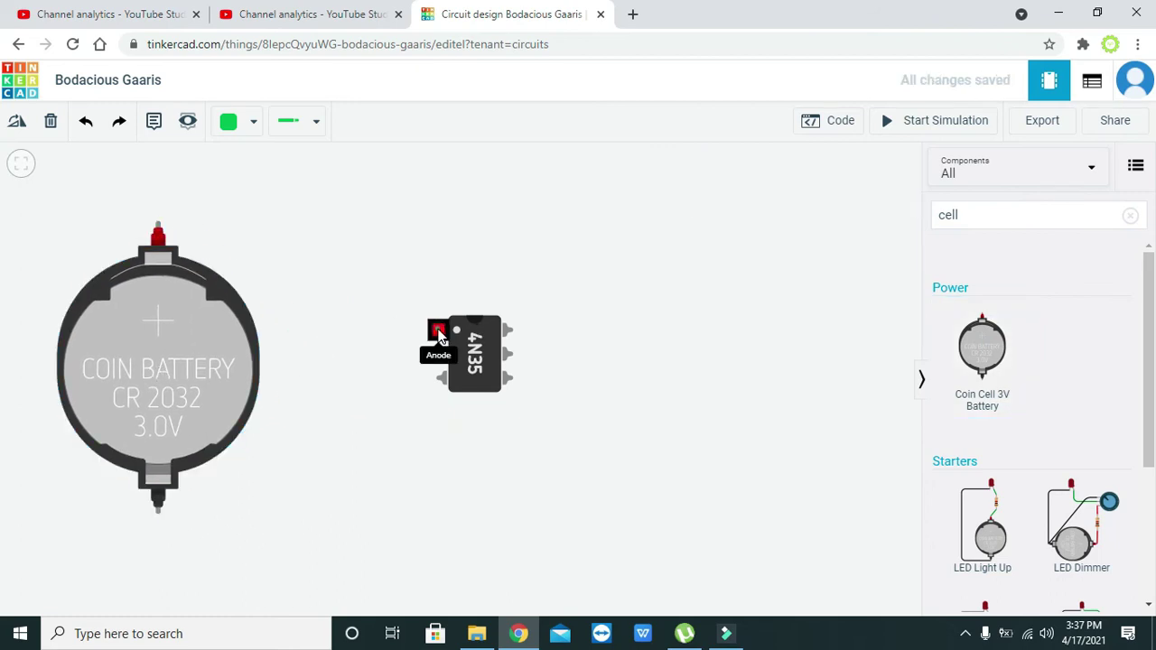
Wire the 4N35 anode pin to the battery's positive terminal with a bent wire
{"action": "left_click", "coordinate": [443, 328]}
{"action": "left_click", "coordinate": [331, 331]}
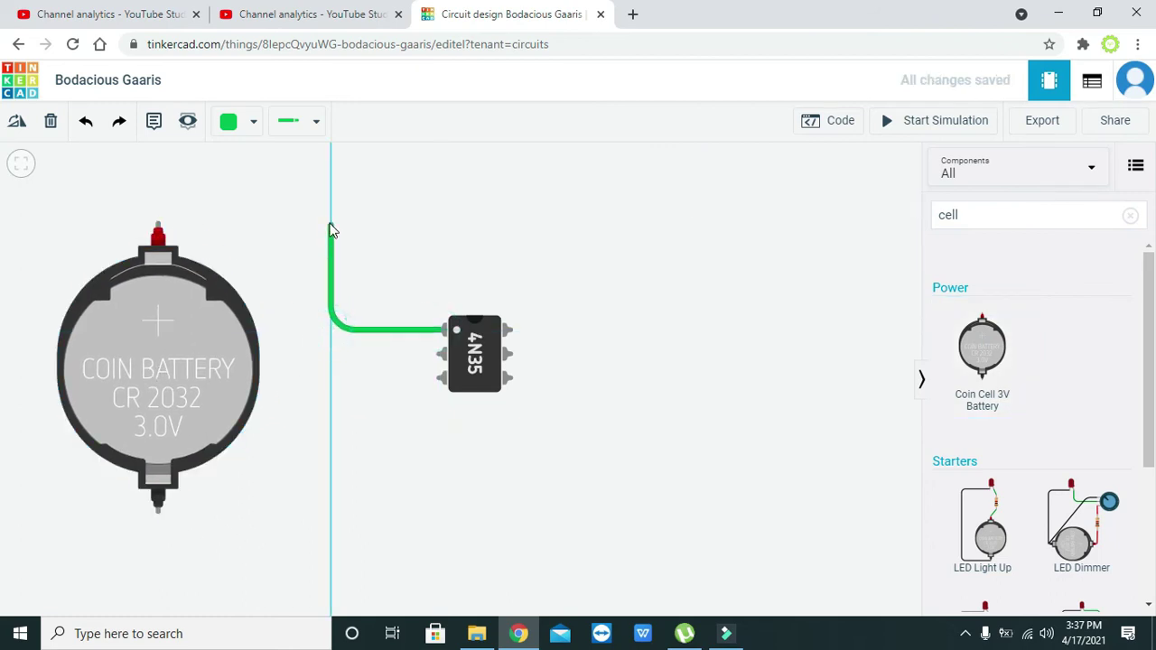
{"action": "left_click", "coordinate": [330, 217]}
{"action": "left_click", "coordinate": [158, 224]}
{"action": "left_click_drag", "start_coordinate": [333, 219], "coordinate": [326, 224]}
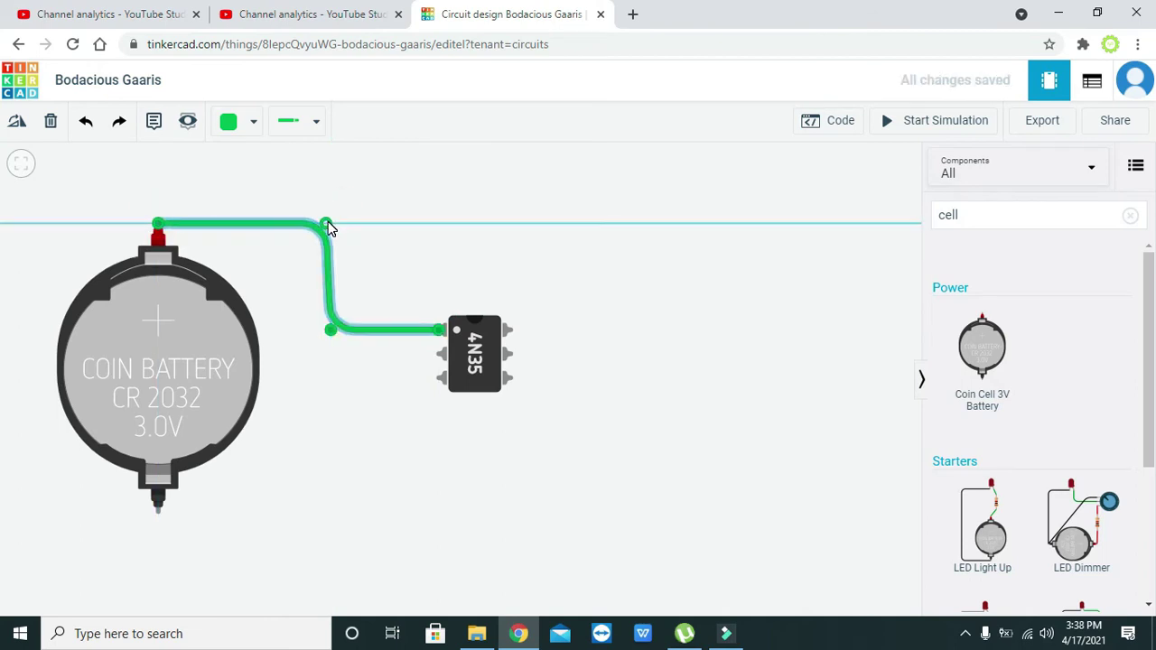
{"action": "left_click", "coordinate": [434, 258]}
{"action": "left_click", "coordinate": [1013, 224]}
Search 'sw' and place a DIP switch DPST below the 4N35
{"action": "key", "text": "BackSpace"}
{"action": "key", "text": "BackSpace"}
{"action": "type", "text": "sw"}
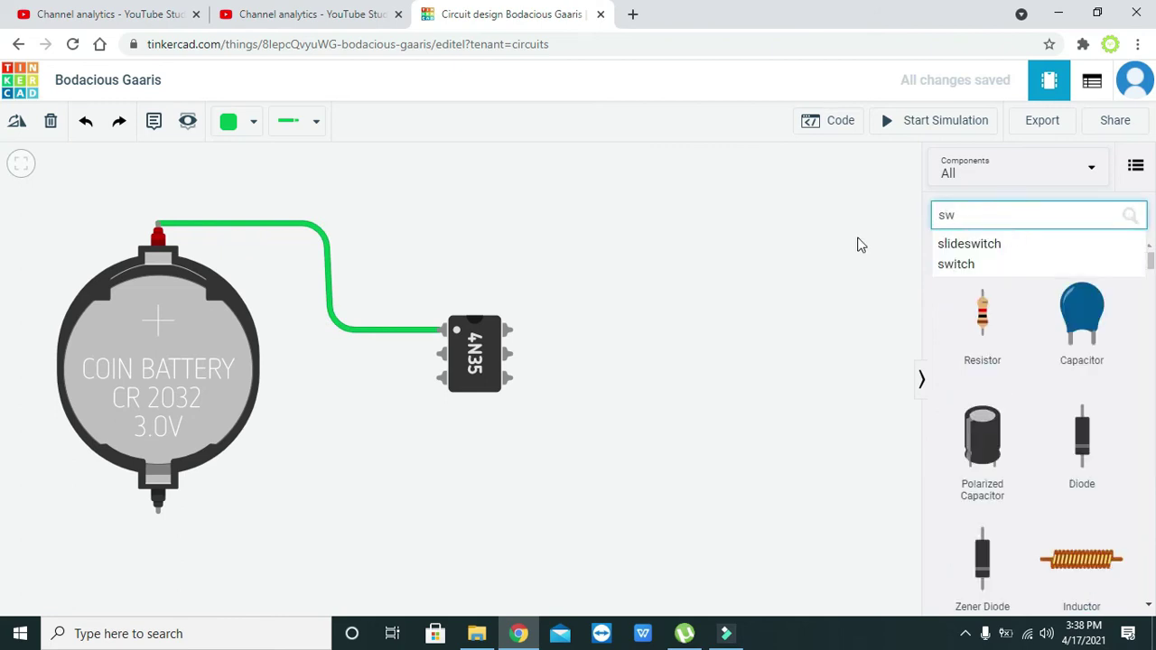
{"action": "left_click", "coordinate": [949, 263]}
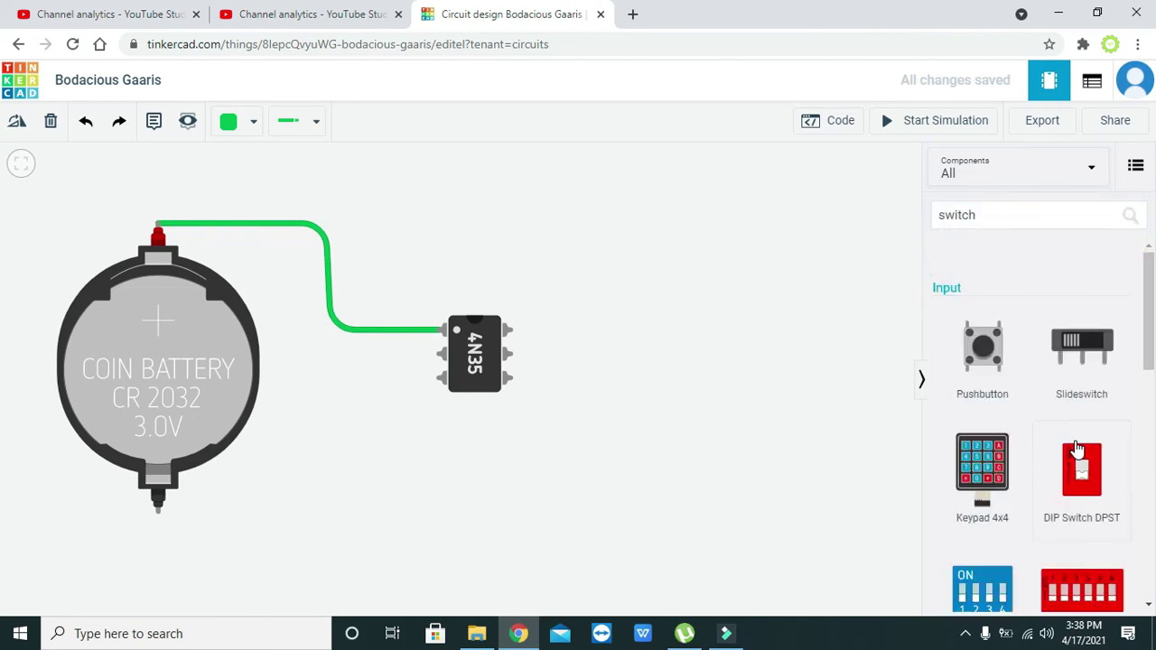
{"action": "left_click_drag", "start_coordinate": [1083, 466], "coordinate": [316, 486]}
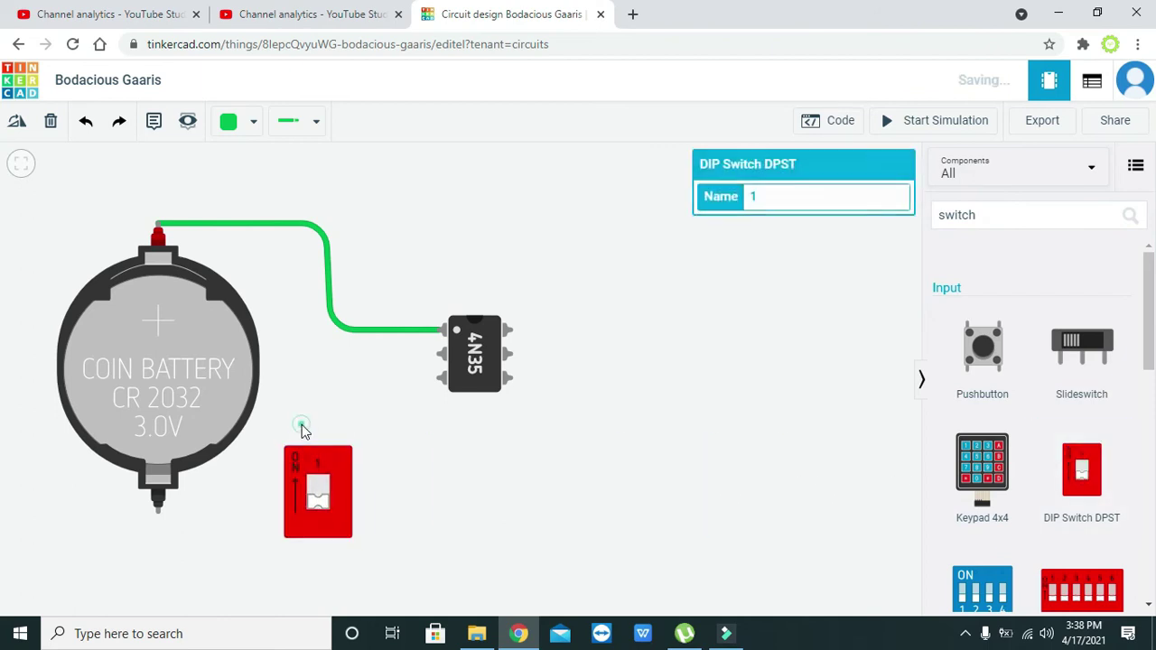
Wire the switch to the 4N35's second pin and to the battery's negative terminal
{"action": "left_click", "coordinate": [299, 455]}
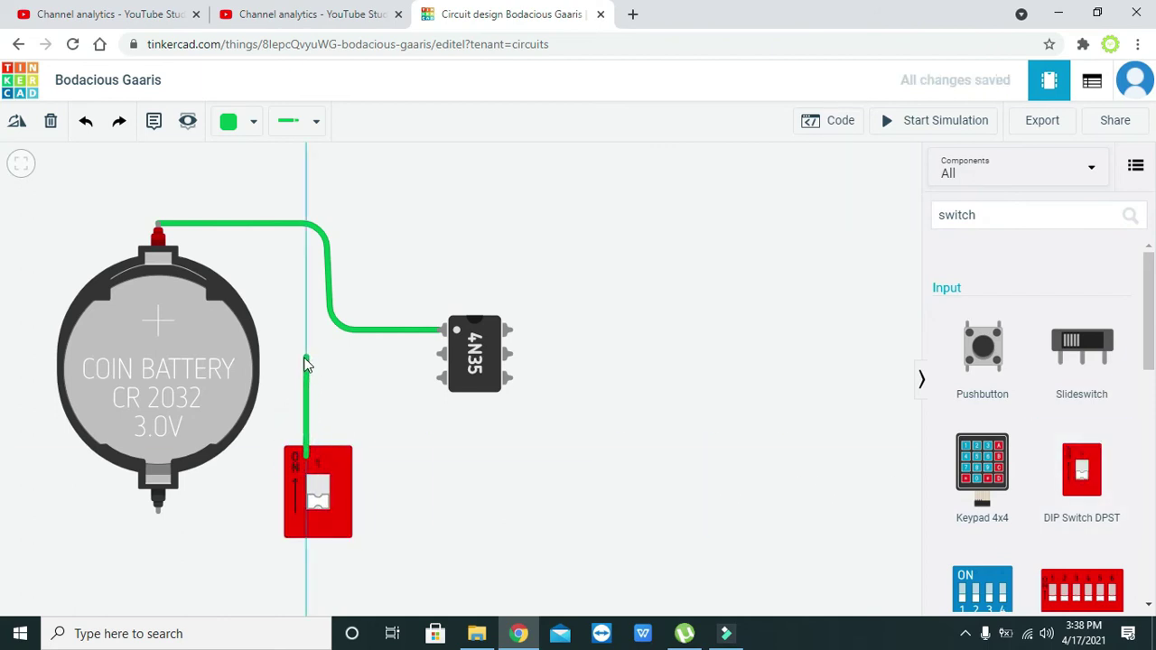
{"action": "left_click", "coordinate": [305, 359]}
{"action": "left_click", "coordinate": [441, 354]}
{"action": "left_click", "coordinate": [306, 528]}
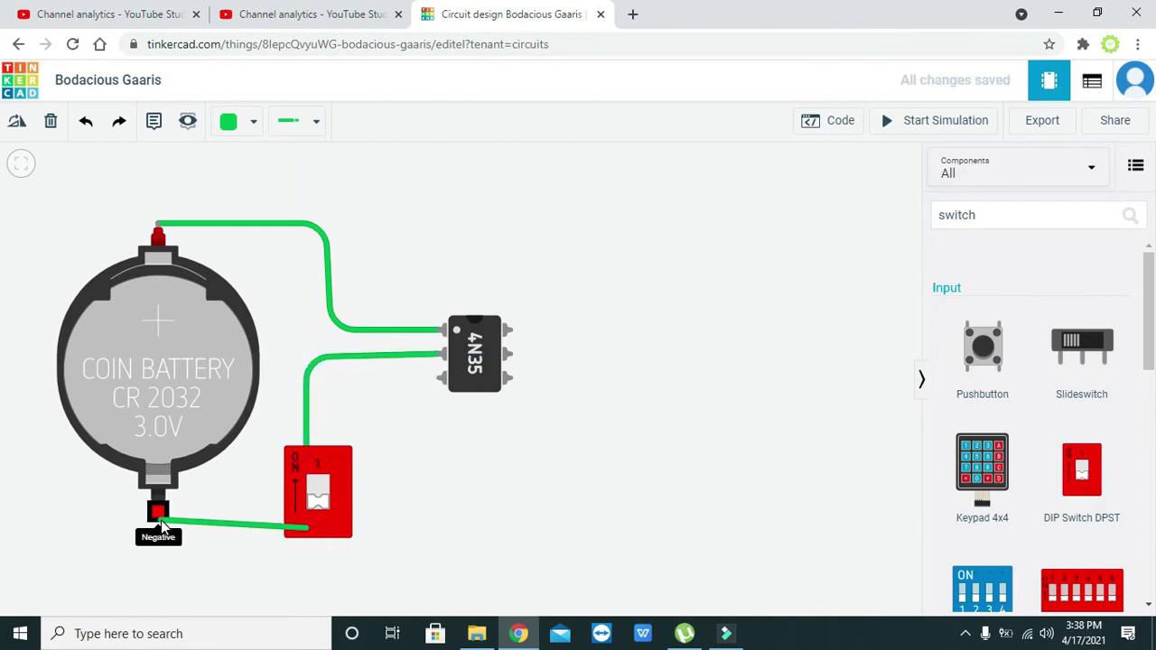
{"action": "left_click", "coordinate": [158, 514]}
{"action": "left_click_drag", "start_coordinate": [180, 516], "coordinate": [159, 524]}
{"action": "left_click", "coordinate": [273, 599]}
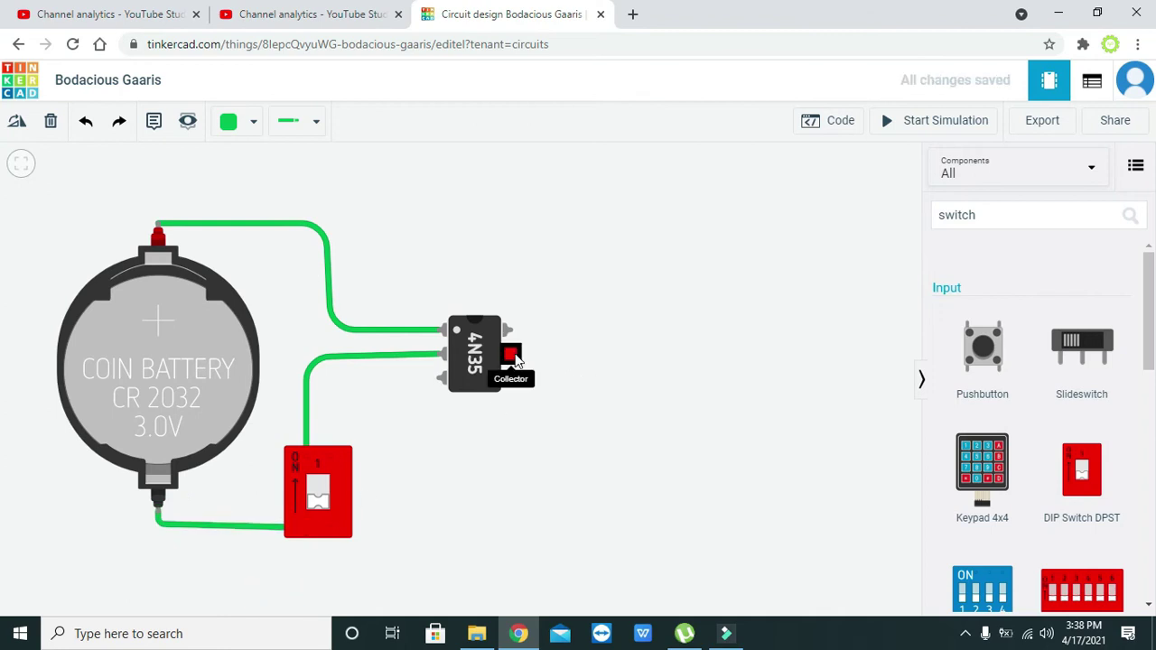
Search 'led' and place an LED near the top of the canvas
{"action": "left_click", "coordinate": [1044, 212]}
{"action": "key", "text": "BackSpace"}
{"action": "key", "text": "BackSpace"}
{"action": "key", "text": "BackSpace"}
{"action": "key", "text": "BackSpace"}
{"action": "key", "text": "BackSpace"}
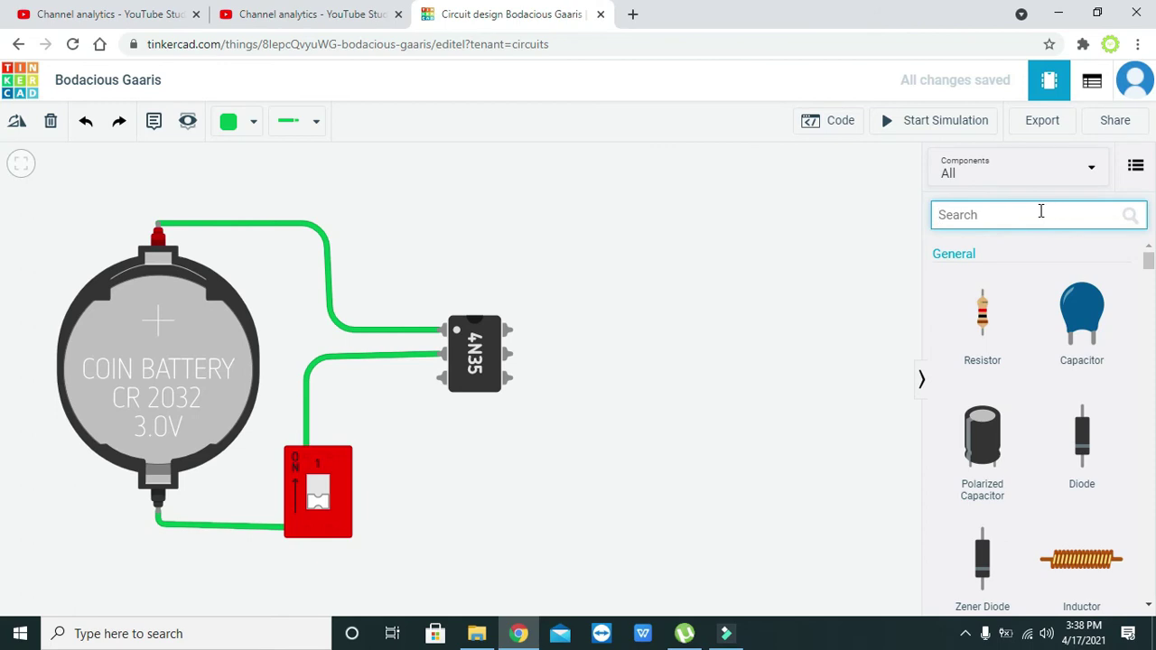
{"action": "type", "text": "led"}
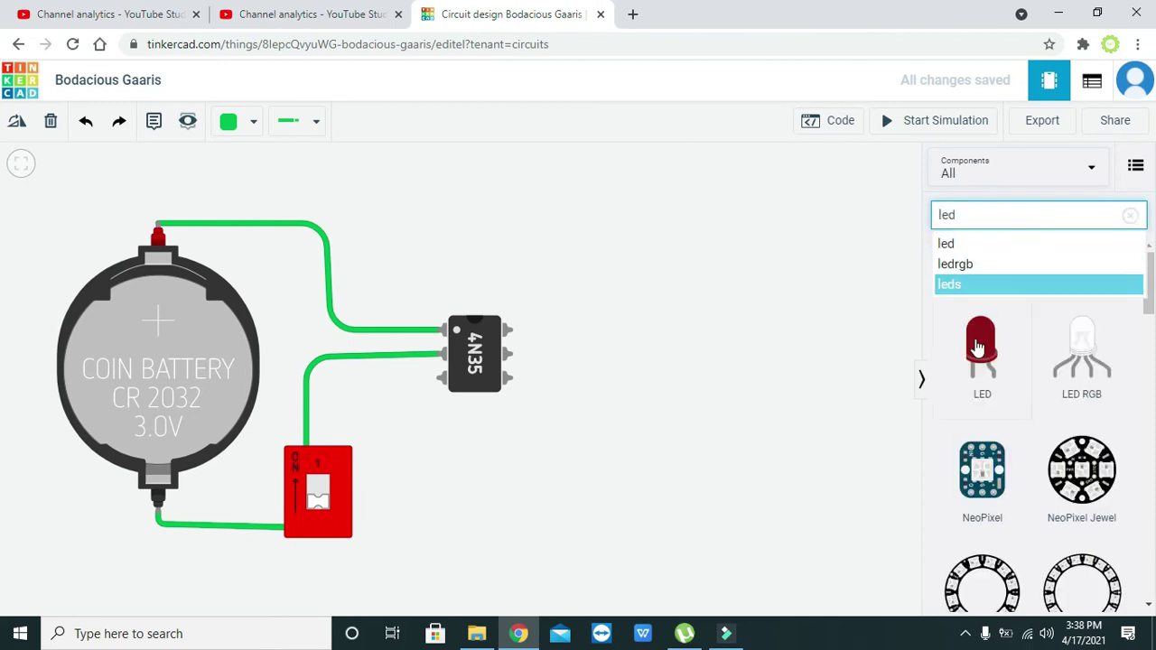
{"action": "left_click_drag", "start_coordinate": [982, 347], "coordinate": [645, 271]}
Place a second coin cell battery below the LED
{"action": "left_click", "coordinate": [994, 208]}
{"action": "key", "text": "BackSpace"}
{"action": "key", "text": "BackSpace"}
{"action": "key", "text": "BackSpace"}
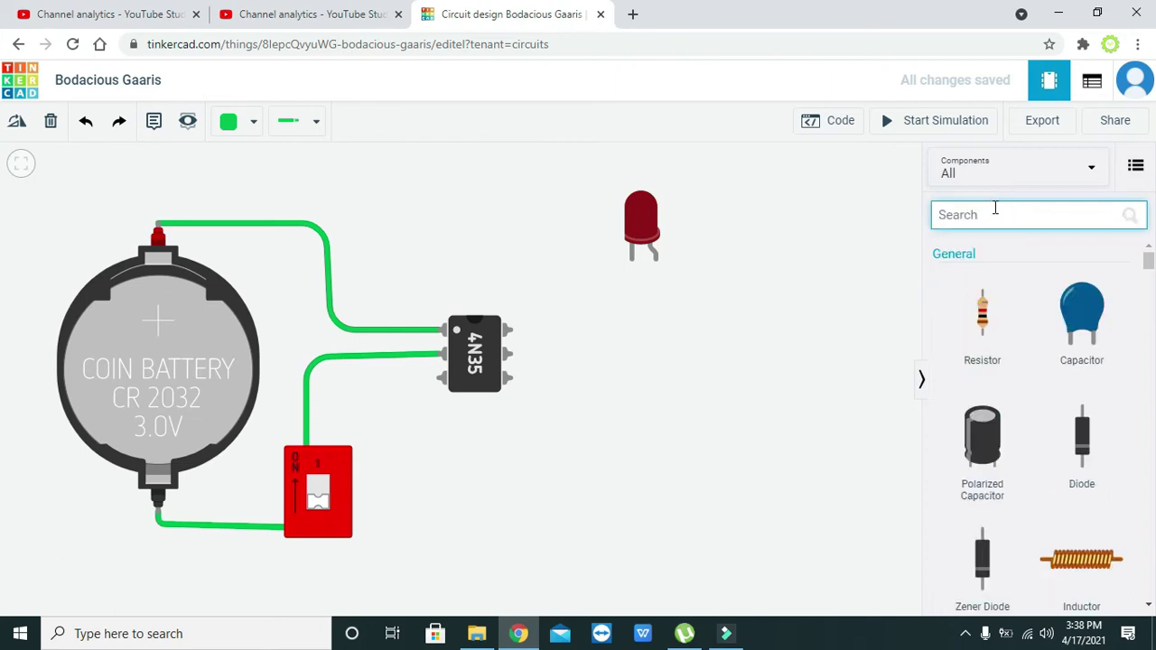
{"action": "type", "text": "cell"}
{"action": "left_click", "coordinate": [799, 277]}
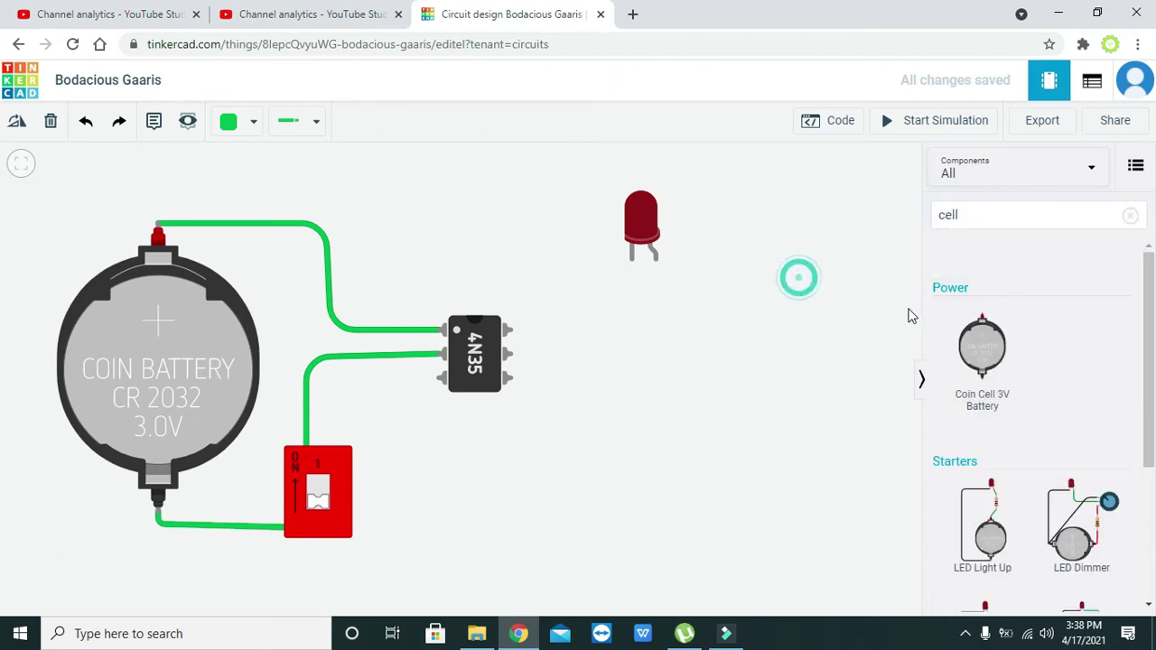
{"action": "left_click_drag", "start_coordinate": [978, 350], "coordinate": [759, 427]}
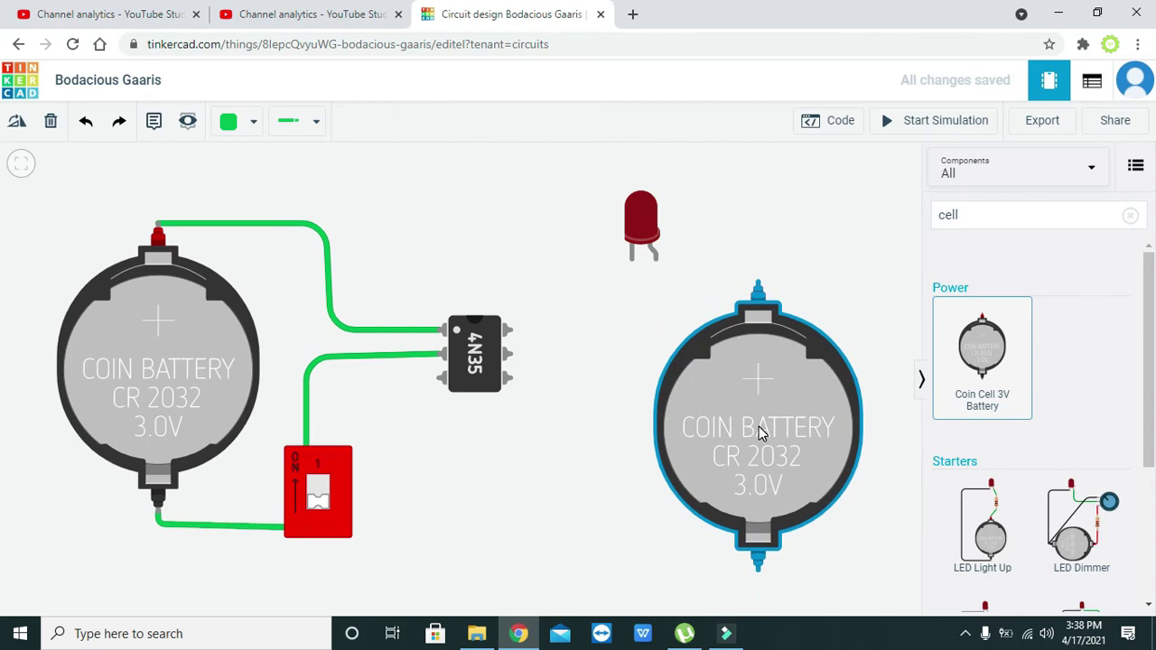
{"action": "left_click", "coordinate": [872, 359]}
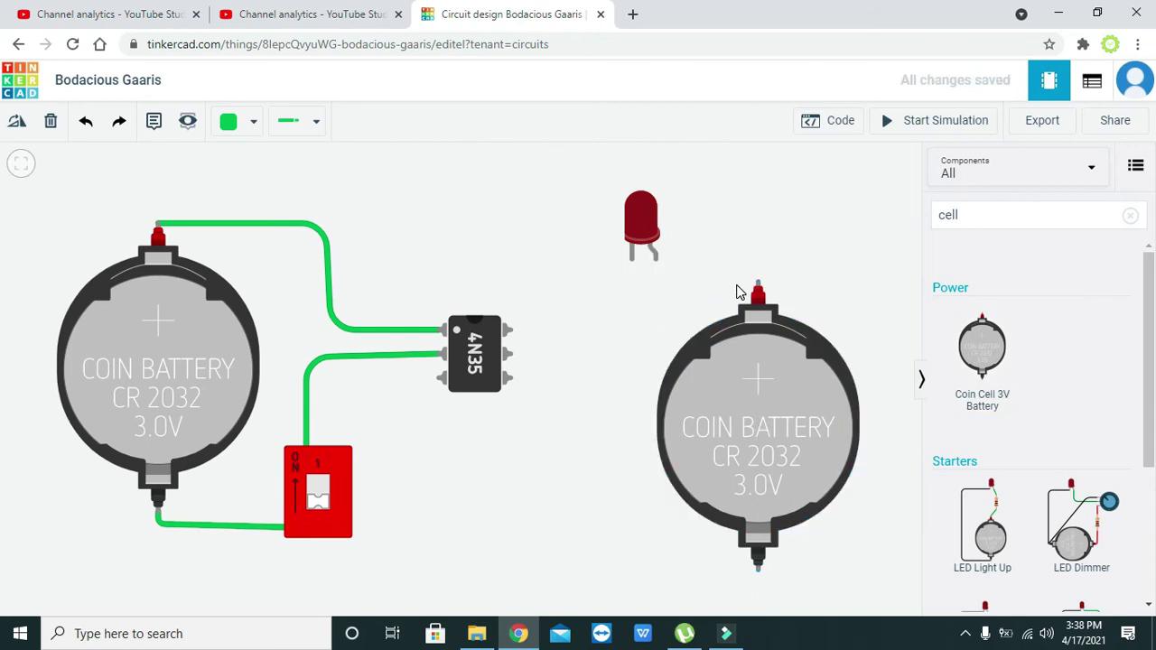
Wire the second cell's positive terminal to a 4N35 output pin, and the other output pin to the LED
{"action": "left_click_drag", "start_coordinate": [757, 282], "coordinate": [683, 286]}
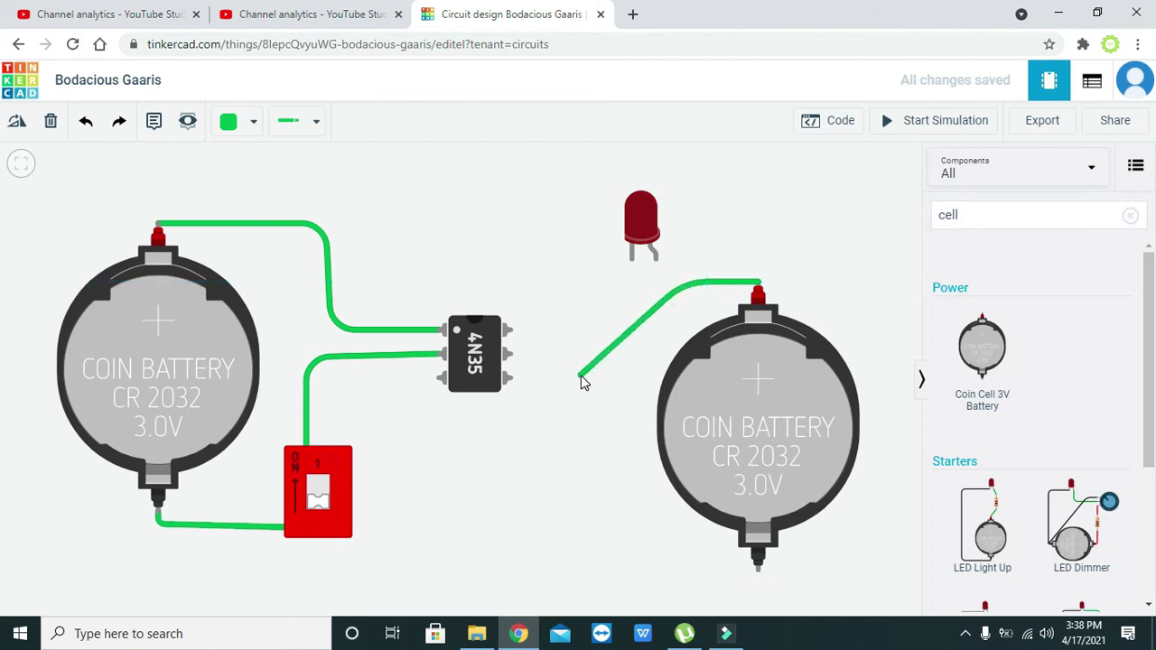
{"action": "mouse_move", "coordinate": [623, 347]}
{"action": "left_mouse_down"}
{"action": "mouse_move", "coordinate": [556, 361]}
{"action": "mouse_move", "coordinate": [510, 354]}
{"action": "mouse_move", "coordinate": [592, 384]}
{"action": "left_mouse_up"}
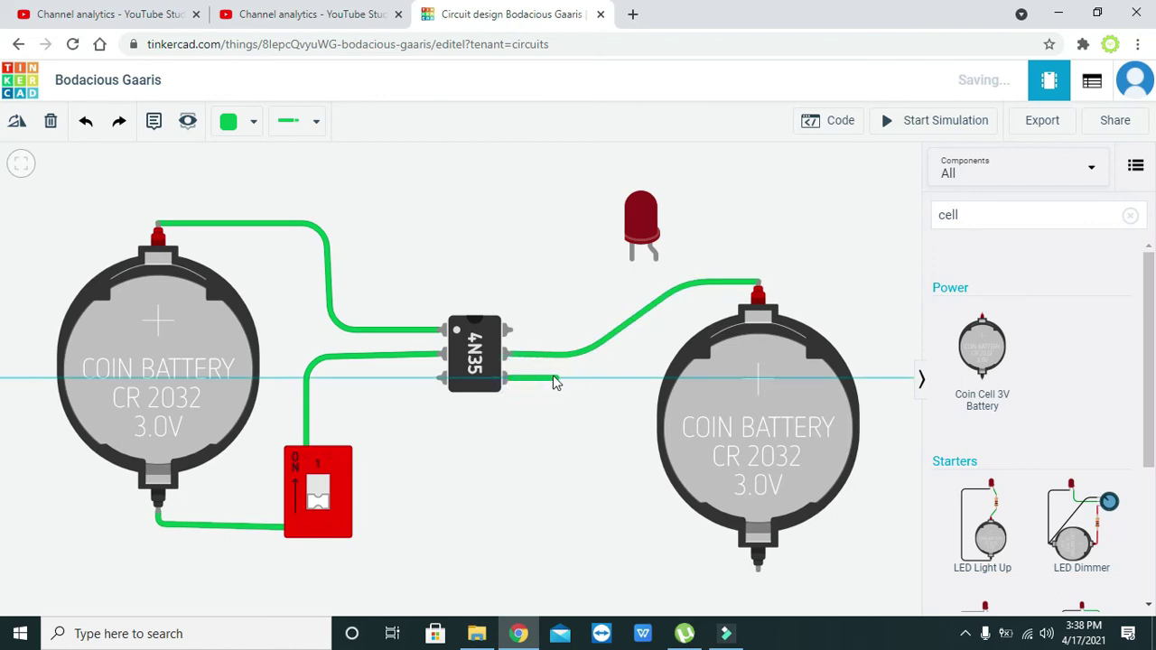
{"action": "left_click", "coordinate": [549, 378]}
{"action": "left_click", "coordinate": [549, 268]}
{"action": "left_click", "coordinate": [656, 260]}
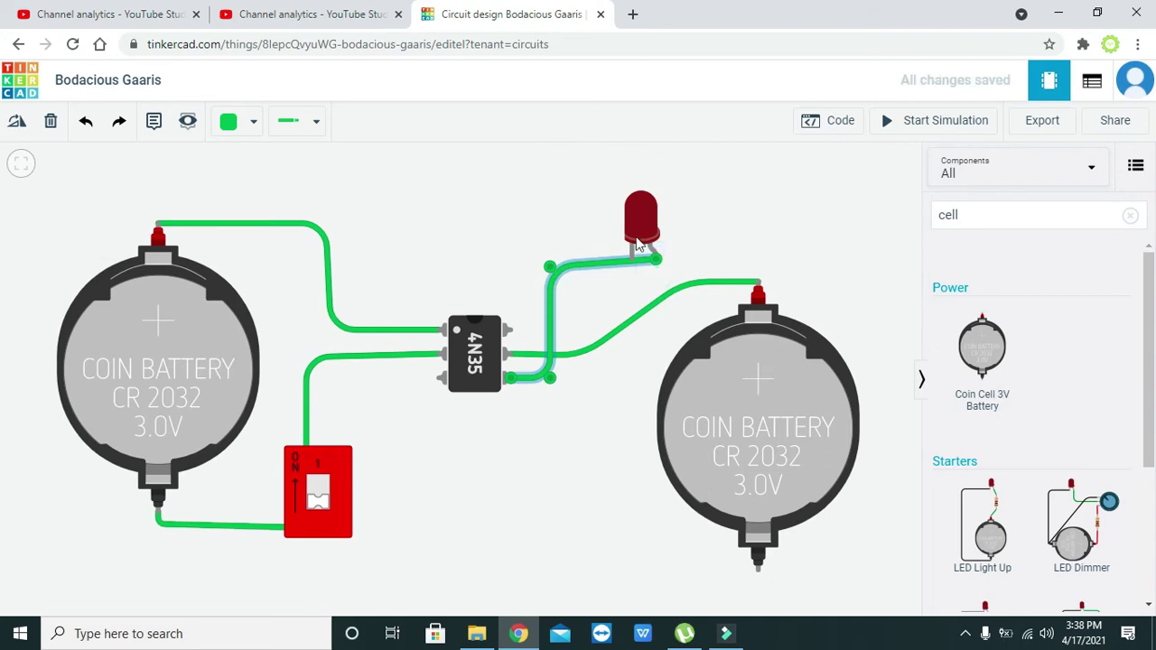
{"action": "left_click_drag", "start_coordinate": [639, 237], "coordinate": [638, 205]}
{"action": "left_click", "coordinate": [621, 239]}
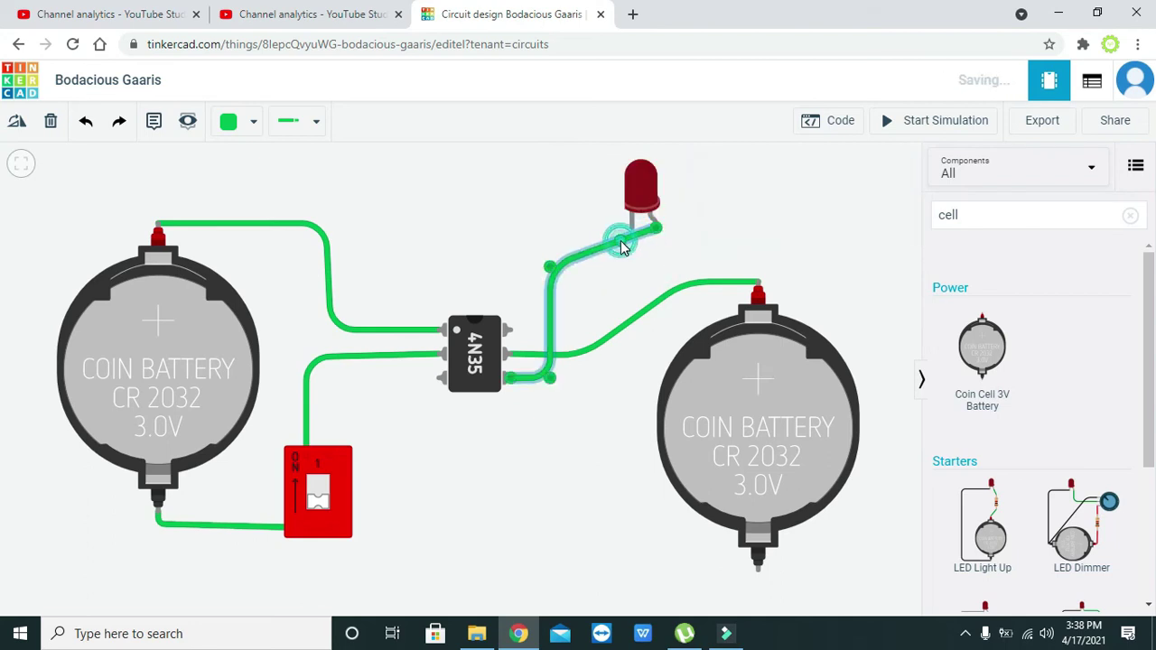
{"action": "left_click_drag", "start_coordinate": [643, 249], "coordinate": [661, 264]}
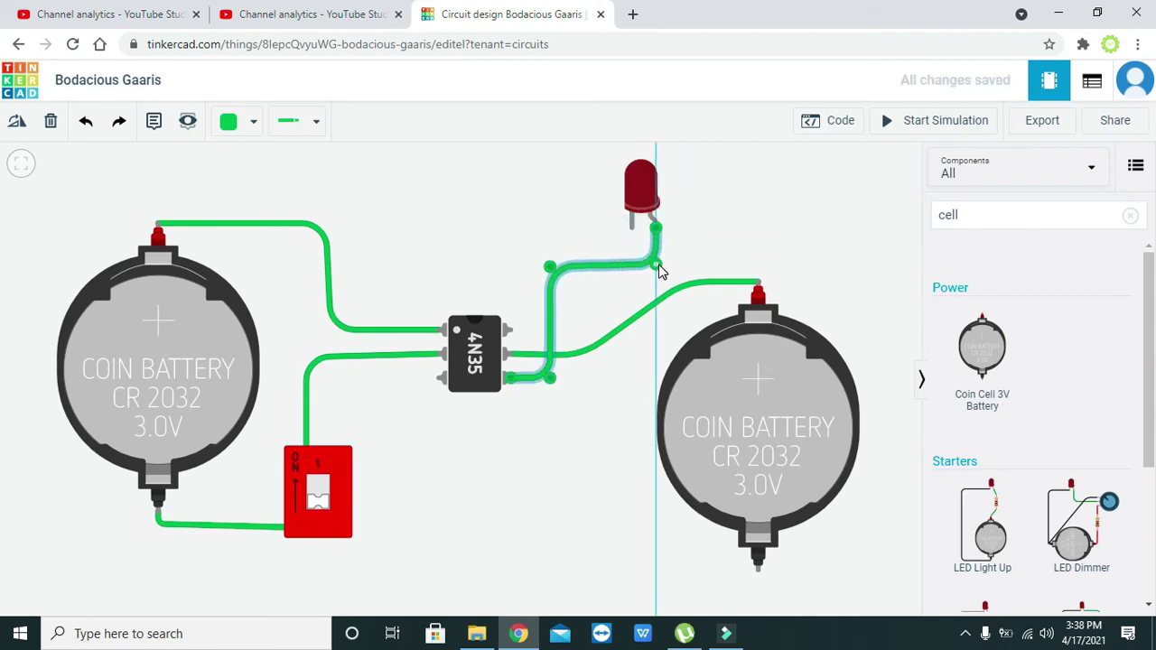
Wire the LED's other leg down to the second cell's negative terminal
{"action": "left_click_drag", "start_coordinate": [631, 233], "coordinate": [630, 533]}
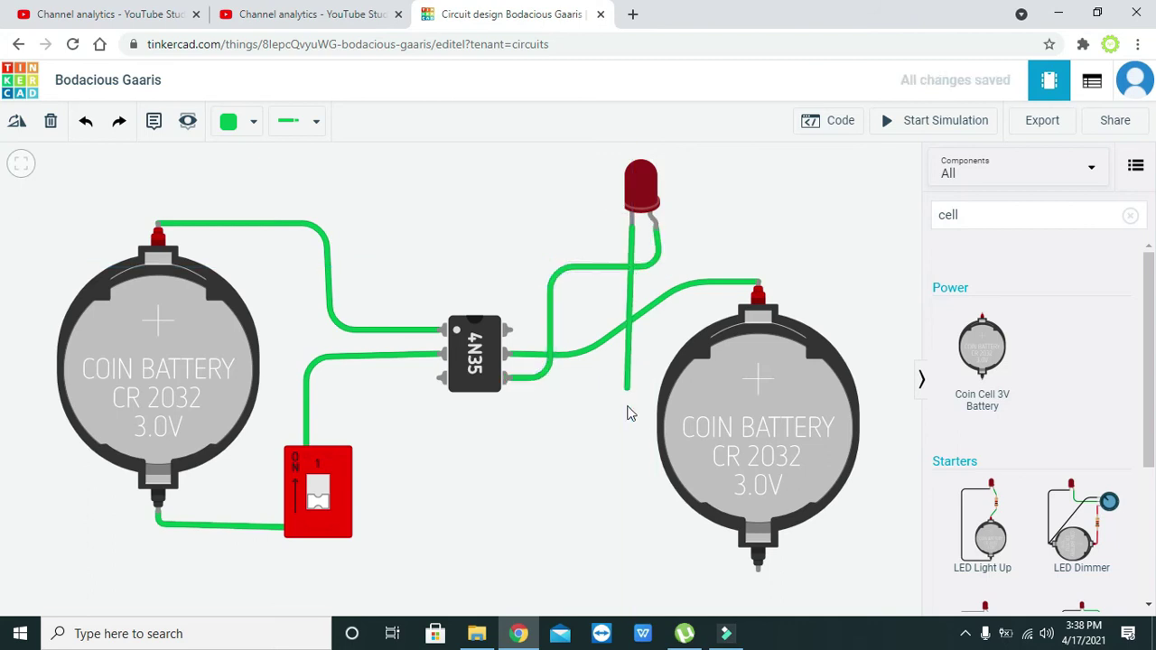
{"action": "left_click", "coordinate": [627, 534]}
{"action": "left_click", "coordinate": [625, 564]}
{"action": "left_click", "coordinate": [757, 568]}
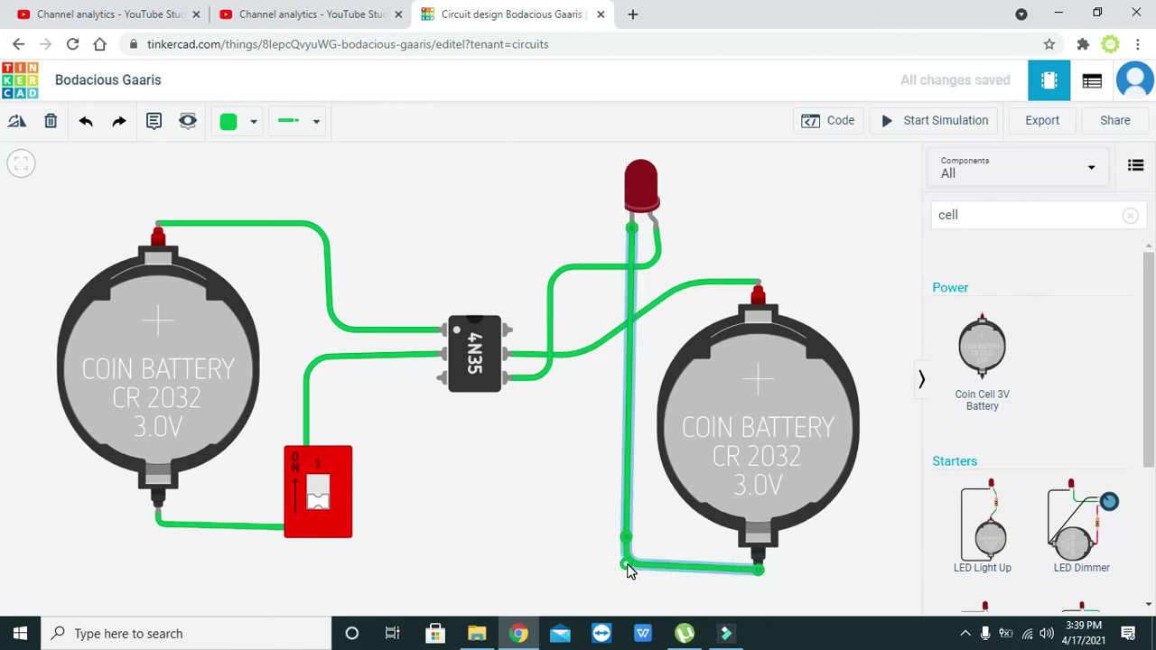
{"action": "left_click", "coordinate": [628, 569]}
{"action": "left_click", "coordinate": [570, 506]}
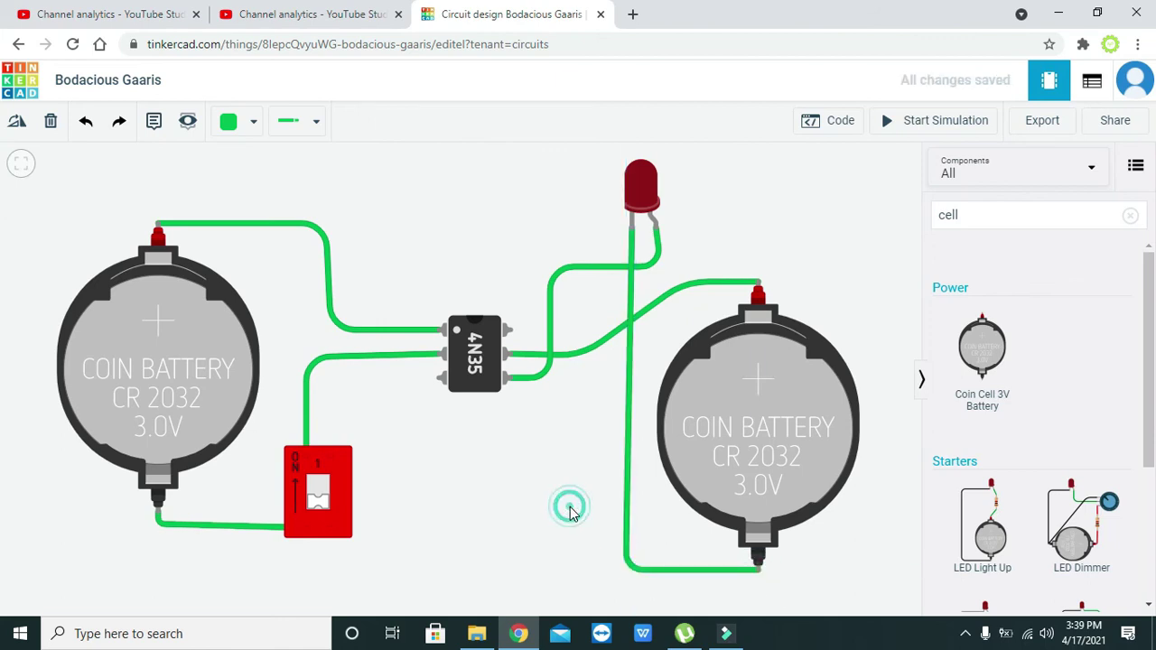
Straighten the chip-to-battery wire and square off the switch wire's corner
{"action": "left_click", "coordinate": [615, 331]}
{"action": "left_click_drag", "start_coordinate": [617, 337], "coordinate": [685, 355]}
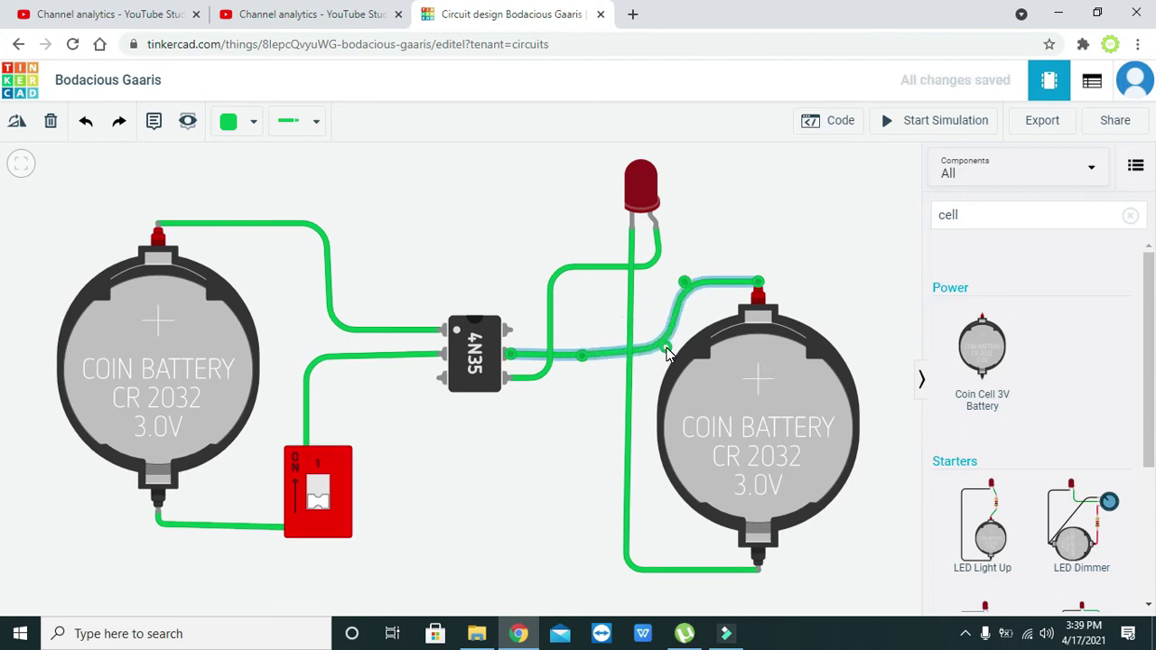
{"action": "left_click", "coordinate": [688, 221]}
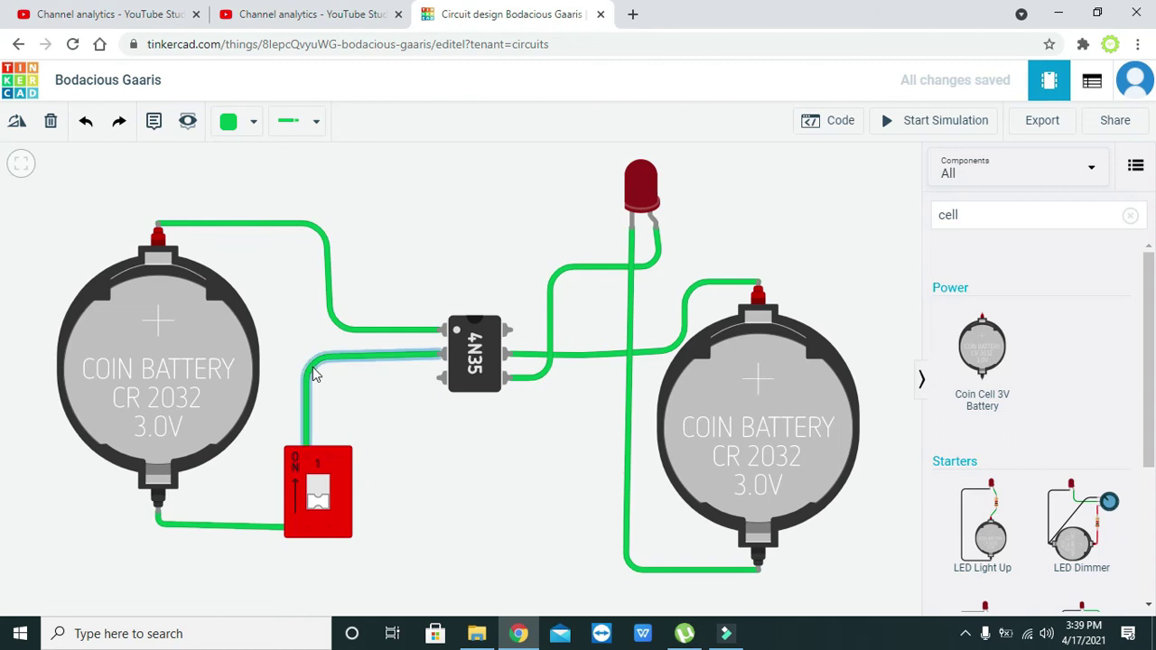
{"action": "left_click_drag", "start_coordinate": [312, 366], "coordinate": [308, 353]}
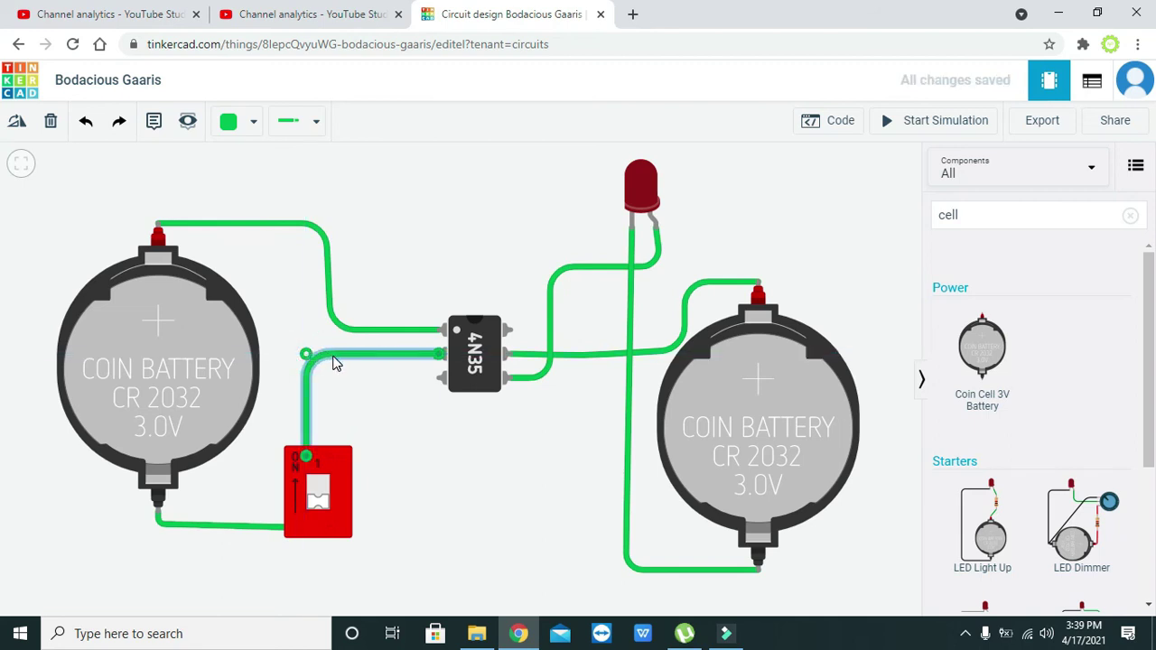
Delete the switch-to-chip wire and place a resistor beside the 4N35
{"action": "key", "text": "Delete"}
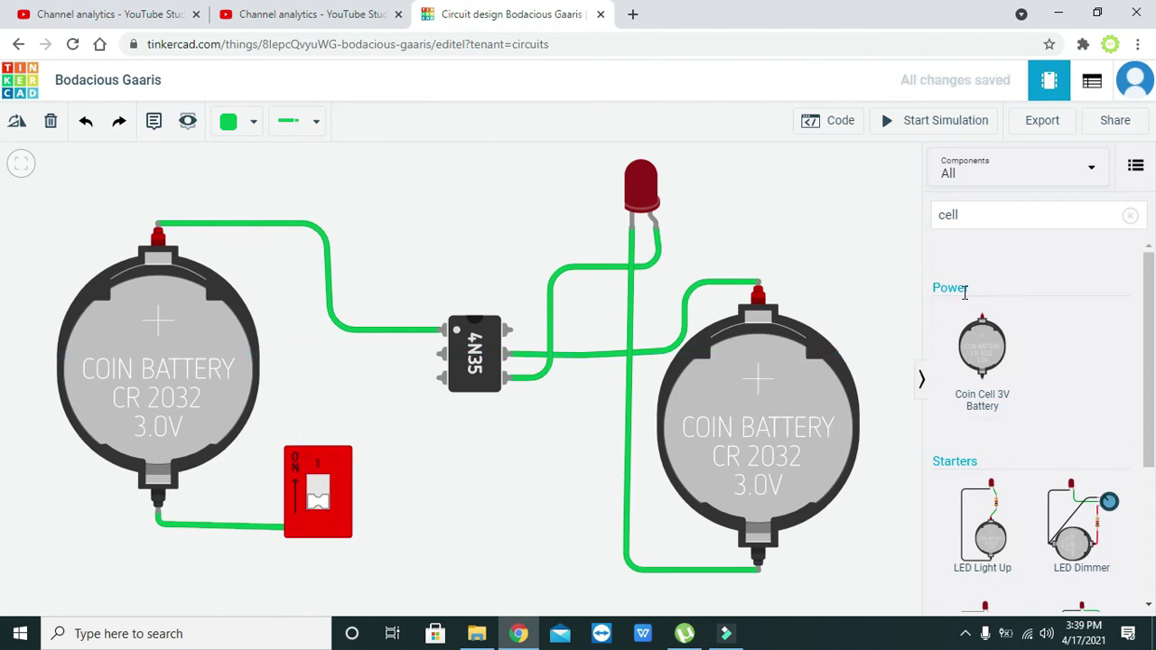
{"action": "left_click", "coordinate": [986, 214]}
{"action": "key", "text": "BackSpace"}
{"action": "key", "text": "BackSpace"}
{"action": "key", "text": "BackSpace"}
{"action": "key", "text": "BackSpace"}
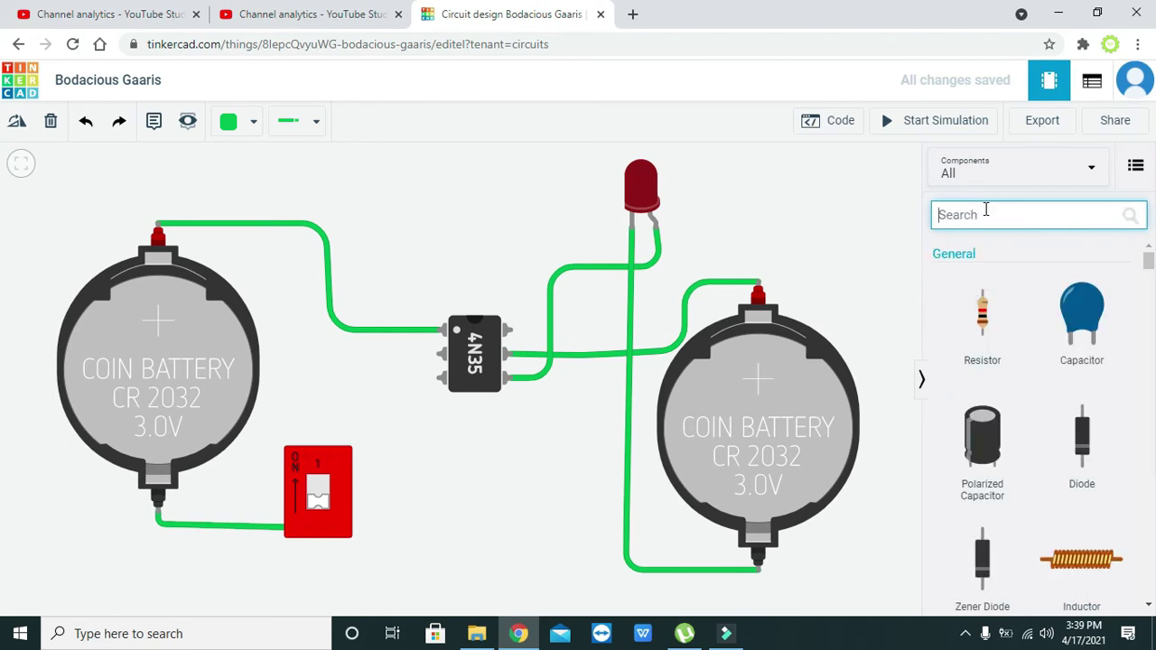
{"action": "mouse_move", "coordinate": [983, 311]}
{"action": "left_mouse_down"}
{"action": "mouse_move", "coordinate": [622, 309]}
{"action": "mouse_move", "coordinate": [506, 344]}
{"action": "mouse_move", "coordinate": [384, 411]}
{"action": "left_mouse_up"}
Wire the resistor between the 4N35's lower-left pin and the DIP switch terminal
{"action": "left_click", "coordinate": [441, 353]}
{"action": "left_click", "coordinate": [385, 354]}
{"action": "left_click", "coordinate": [387, 448]}
{"action": "left_click", "coordinate": [305, 457]}
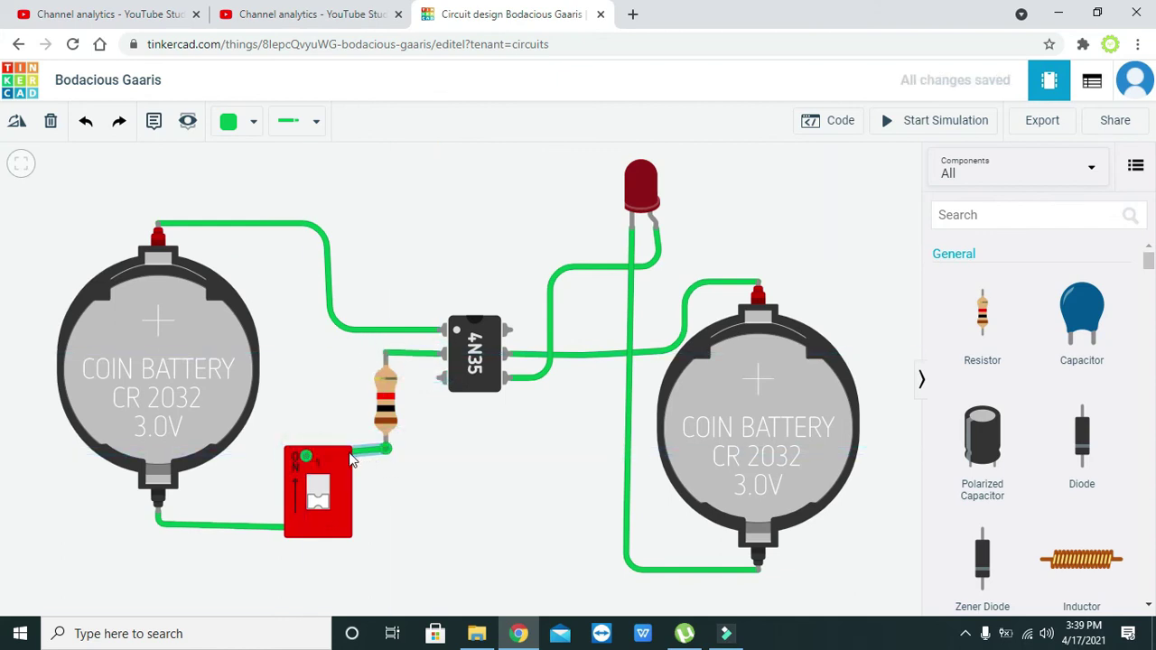
{"action": "left_click_drag", "start_coordinate": [350, 456], "coordinate": [307, 446]}
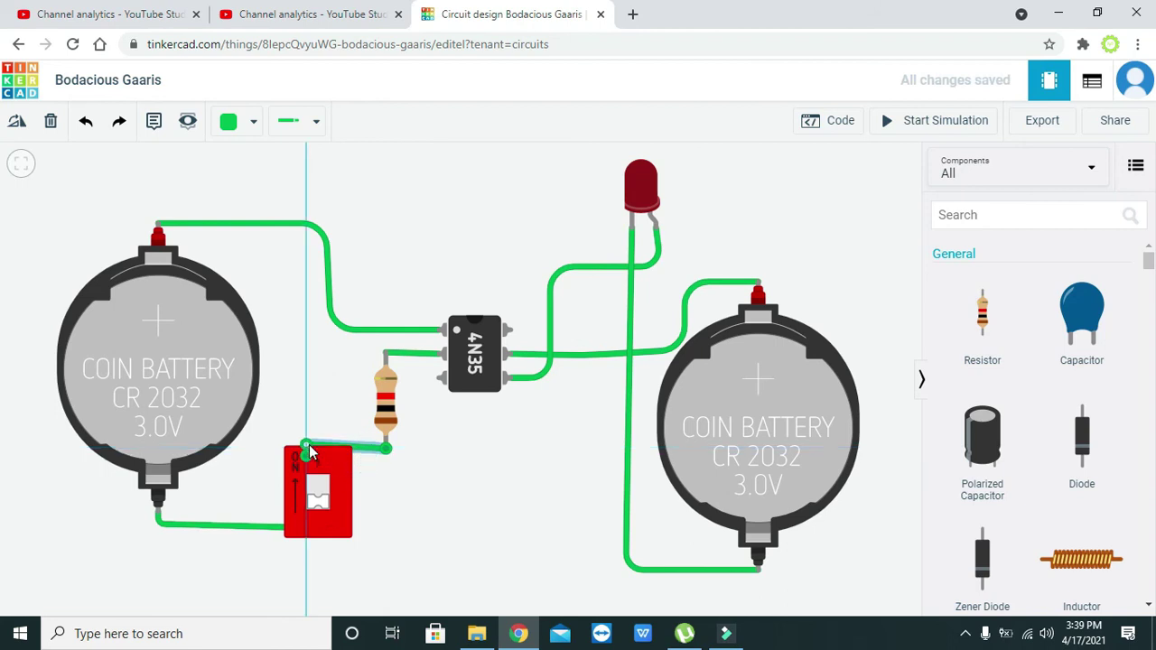
{"action": "left_click", "coordinate": [386, 450]}
{"action": "left_click", "coordinate": [309, 450]}
Set the resistor's unit to Ω and its resistance to 20
{"action": "left_click", "coordinate": [386, 397]}
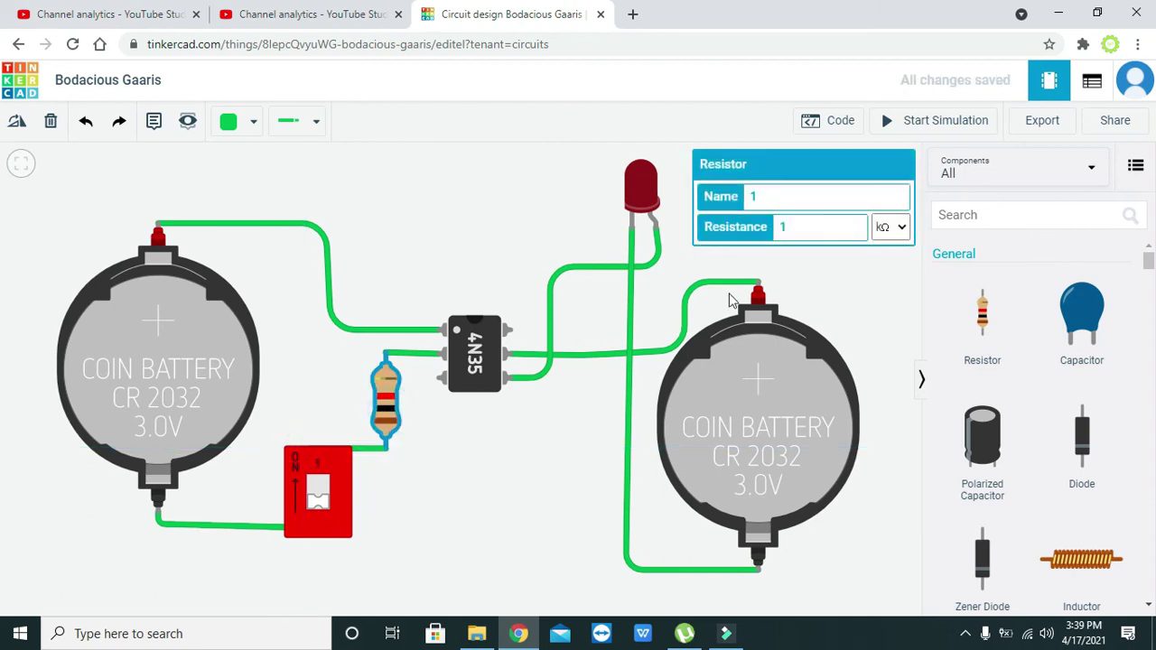
{"action": "left_click", "coordinate": [892, 228]}
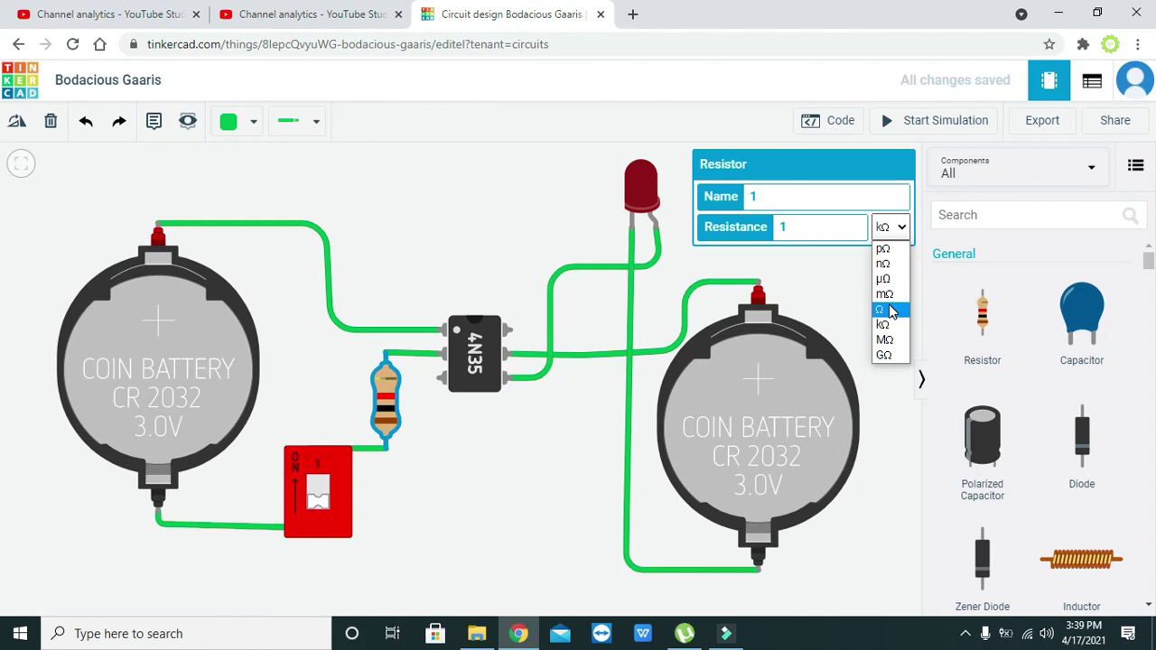
{"action": "left_click", "coordinate": [891, 310]}
{"action": "left_click", "coordinate": [811, 225]}
{"action": "key", "text": "BackSpace"}
{"action": "type", "text": "2"}
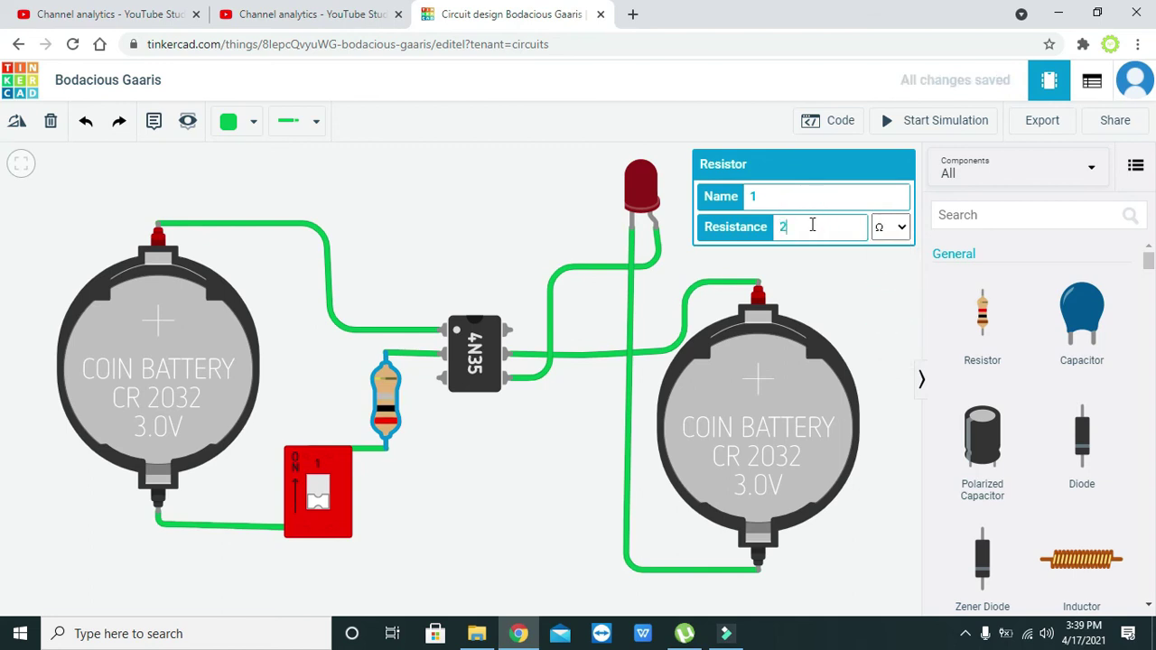
{"action": "type", "text": "0"}
{"action": "left_click", "coordinate": [855, 299]}
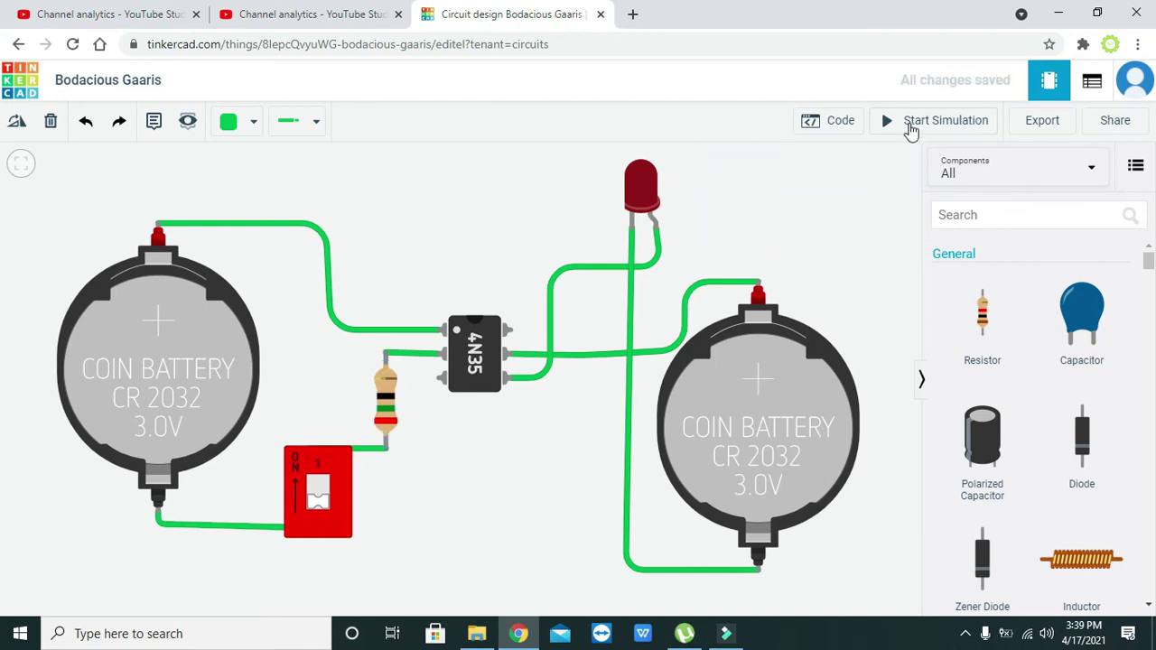
Start the simulation and toggle the DIP switch several times, watching the LED turn on and off
{"action": "left_click", "coordinate": [912, 129]}
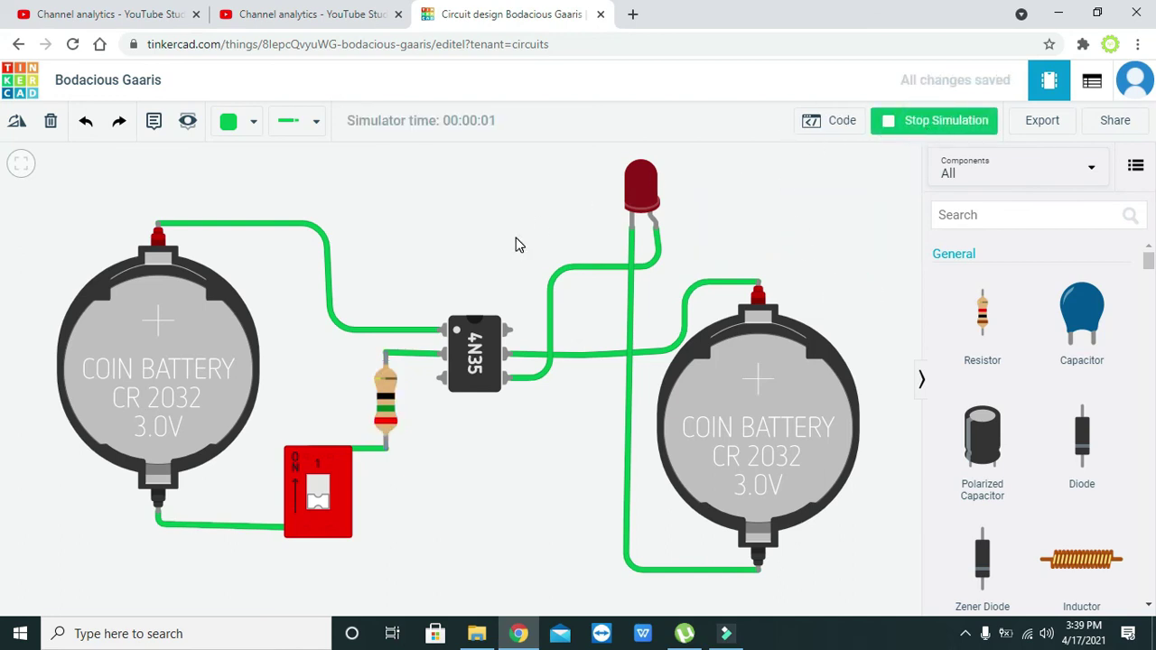
{"action": "left_click", "coordinate": [317, 496]}
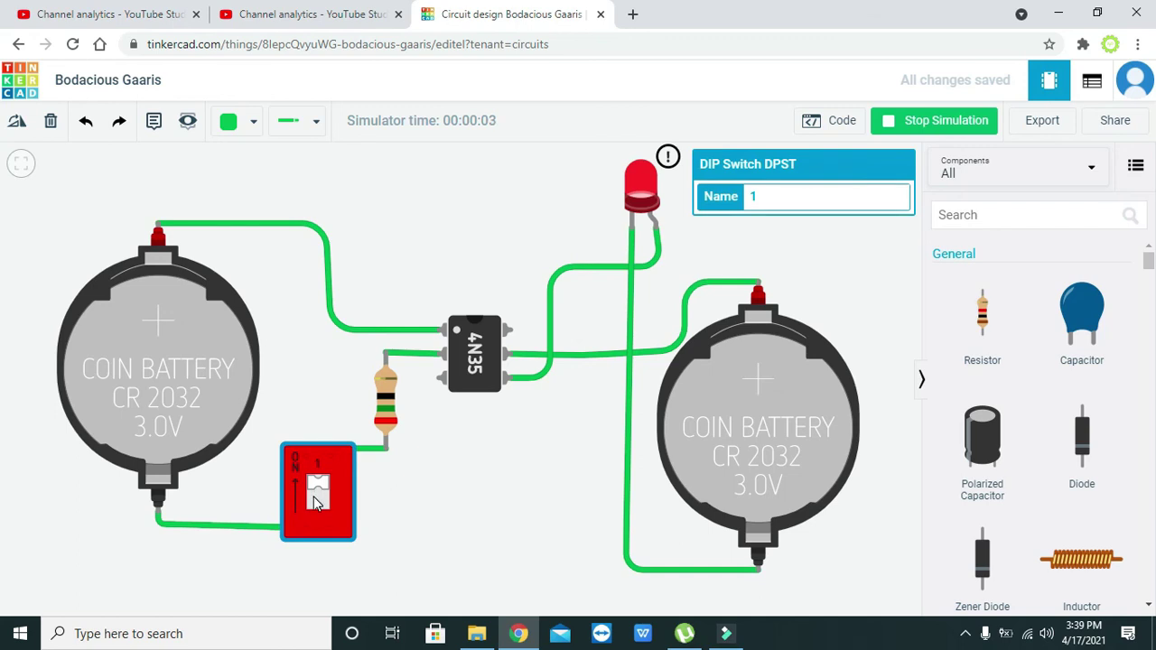
{"action": "left_click", "coordinate": [318, 492]}
{"action": "left_click", "coordinate": [318, 492]}
{"action": "left_click", "coordinate": [319, 492]}
{"action": "left_click", "coordinate": [321, 495]}
{"action": "left_click", "coordinate": [322, 495]}
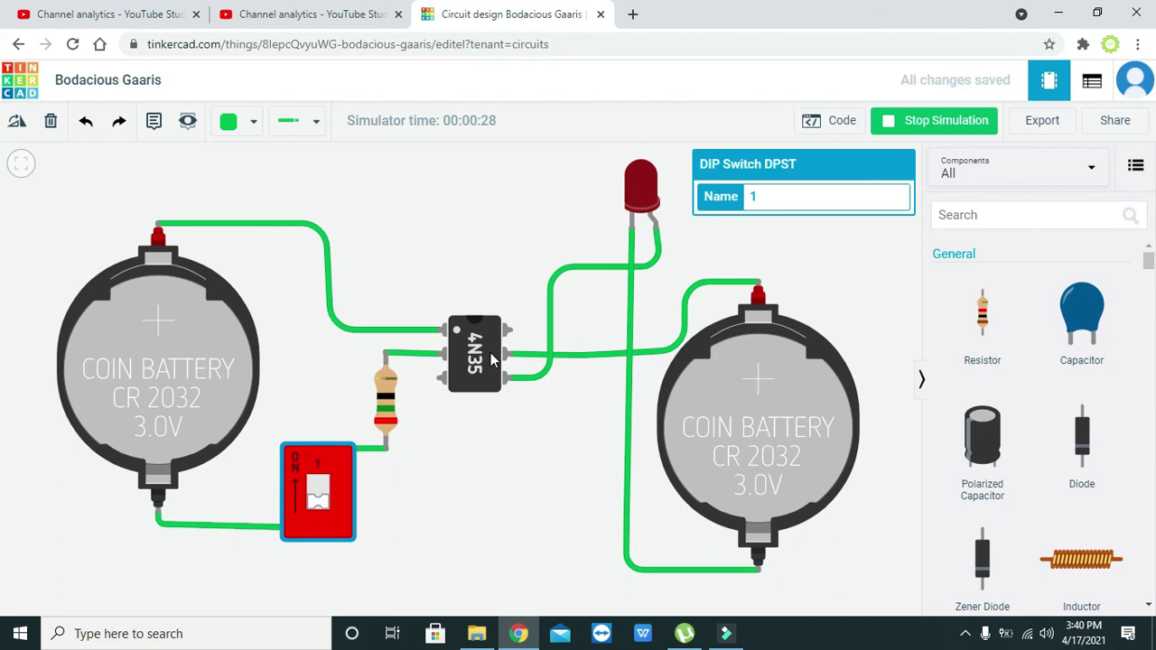
{"action": "left_click", "coordinate": [965, 634]}
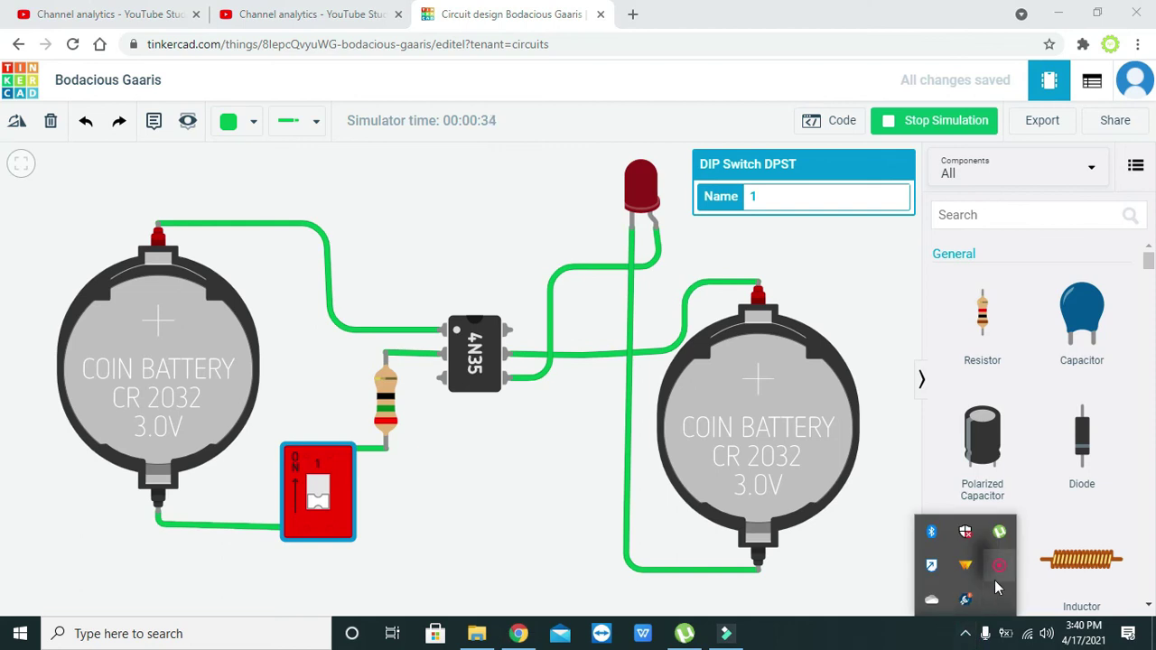